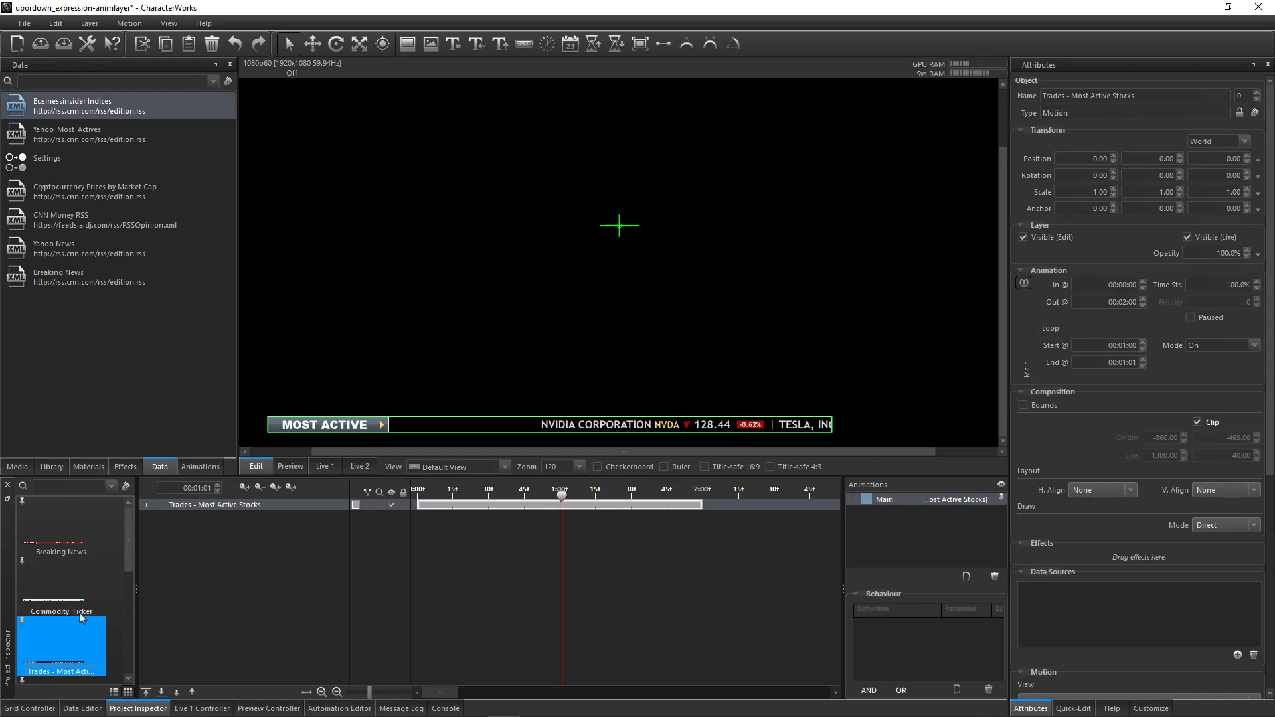
# Compare the Commodity_Ticker motion's draw priority, then set the Trades - Most Active Stocks motion's draw priority to 1
pyautogui.doubleClick(80, 616)
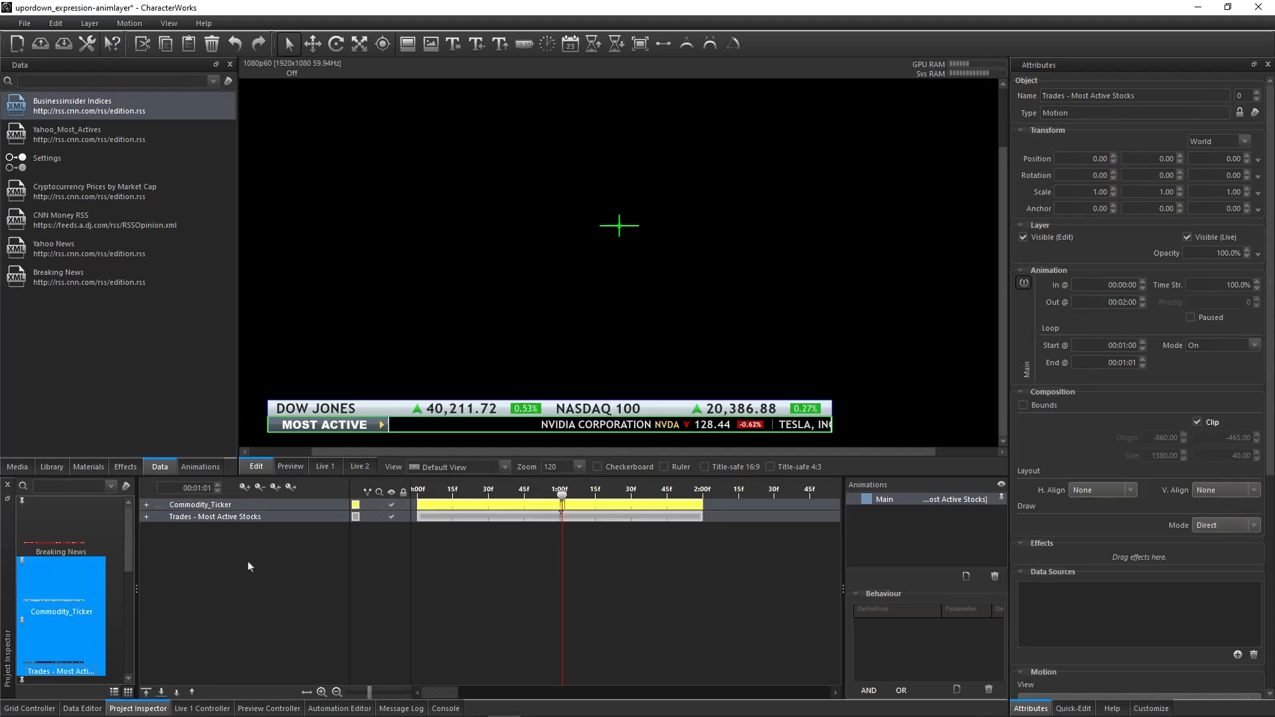
pyautogui.click(57, 599)
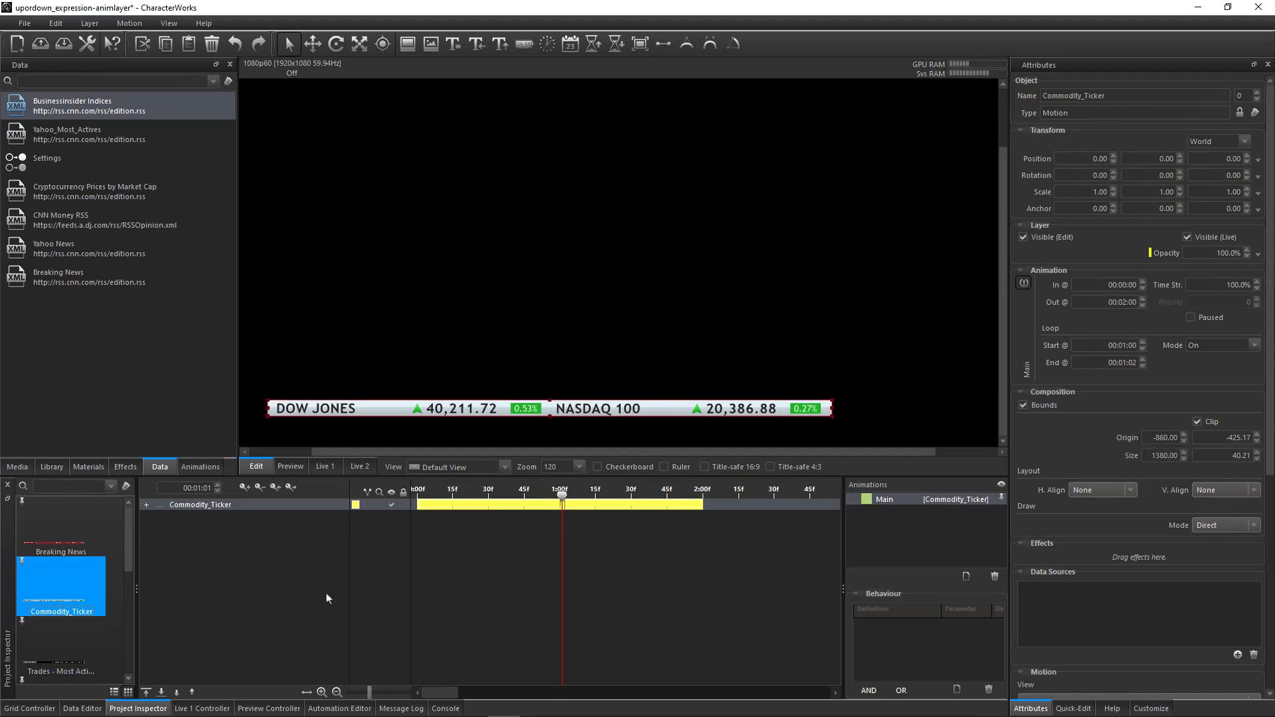
pyautogui.moveTo(1268, 469); pyautogui.dragTo(1271, 681)
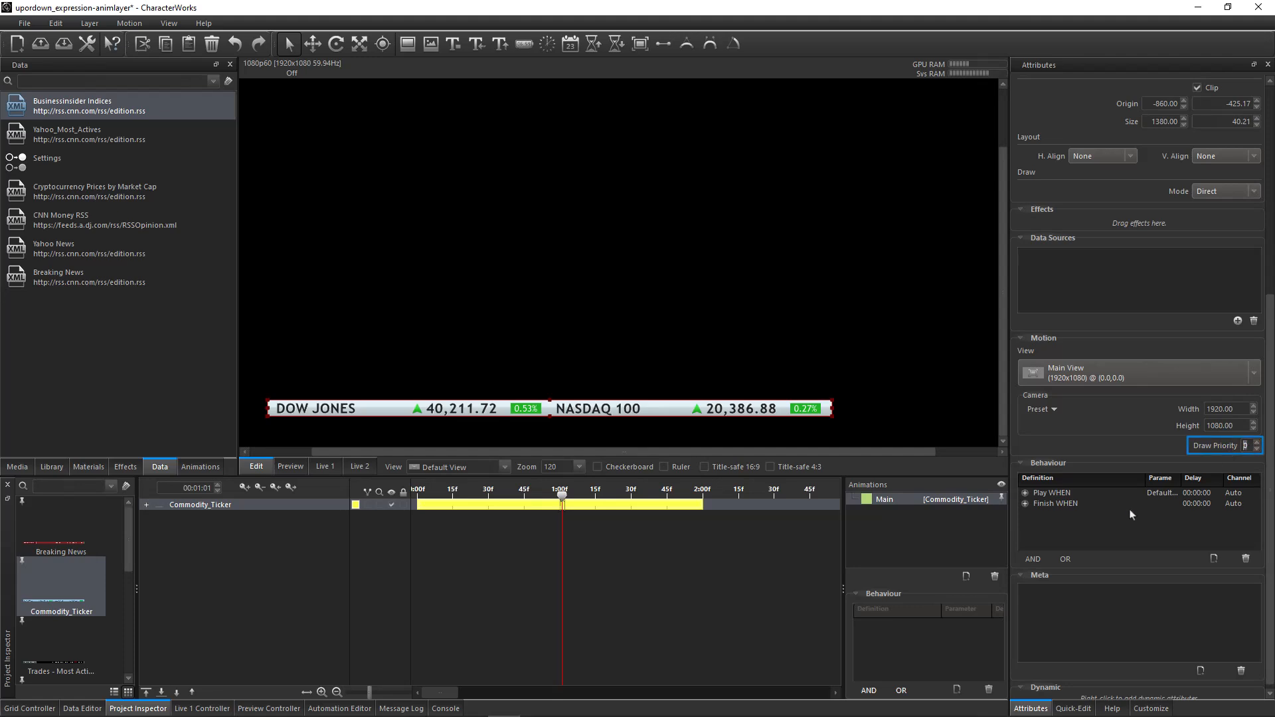
pyautogui.click(69, 637)
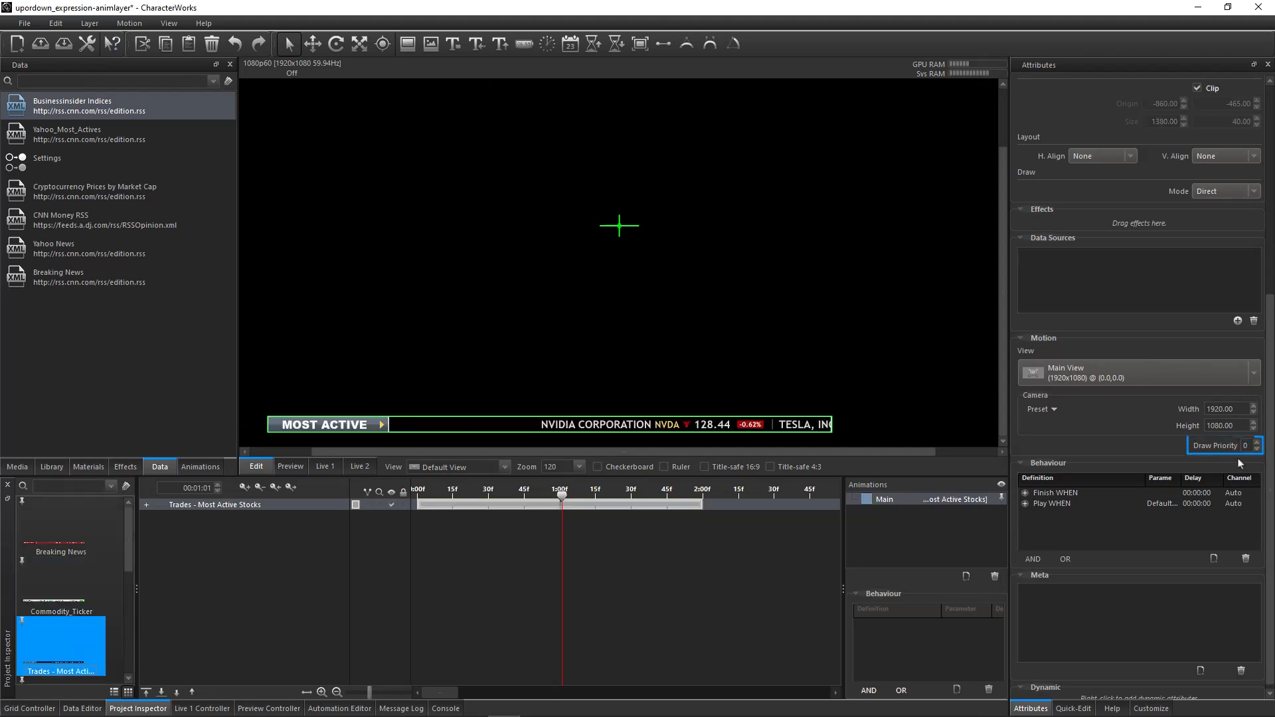
pyautogui.click(1255, 443)
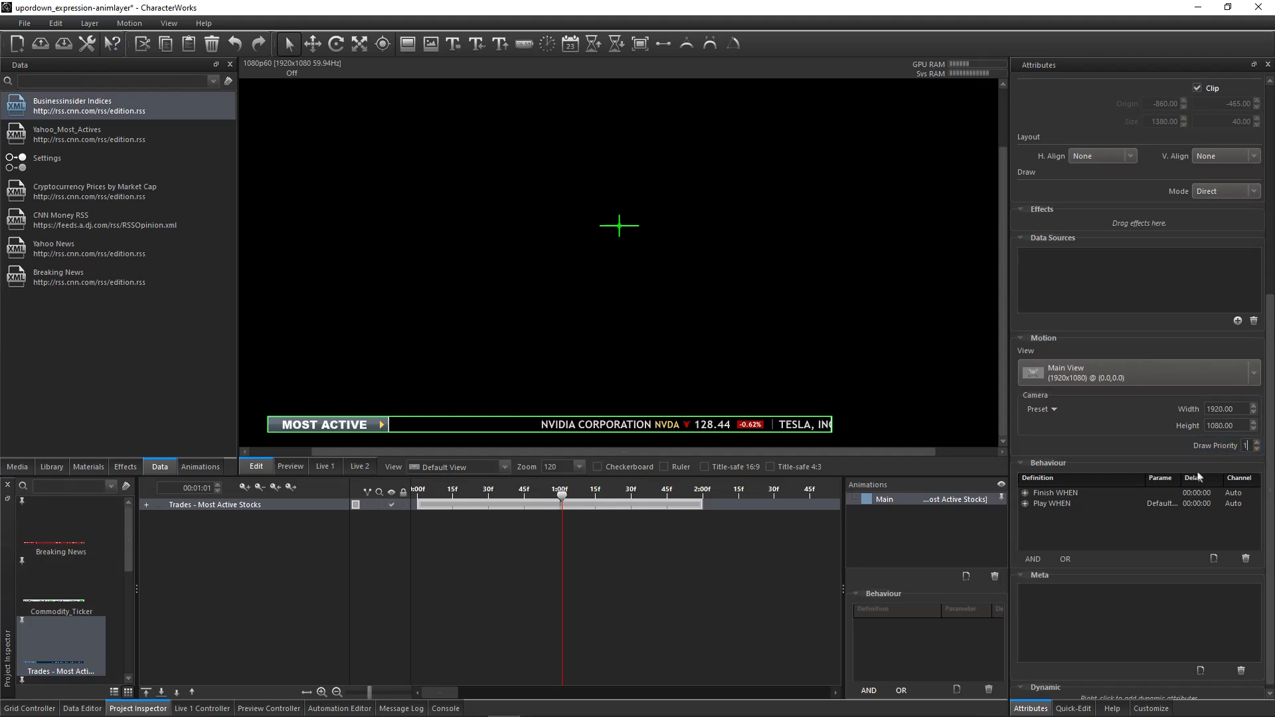
# Add a new animation to the Trades - Most Active Stocks motion and name it Up-Anim
pyautogui.click(563, 504)
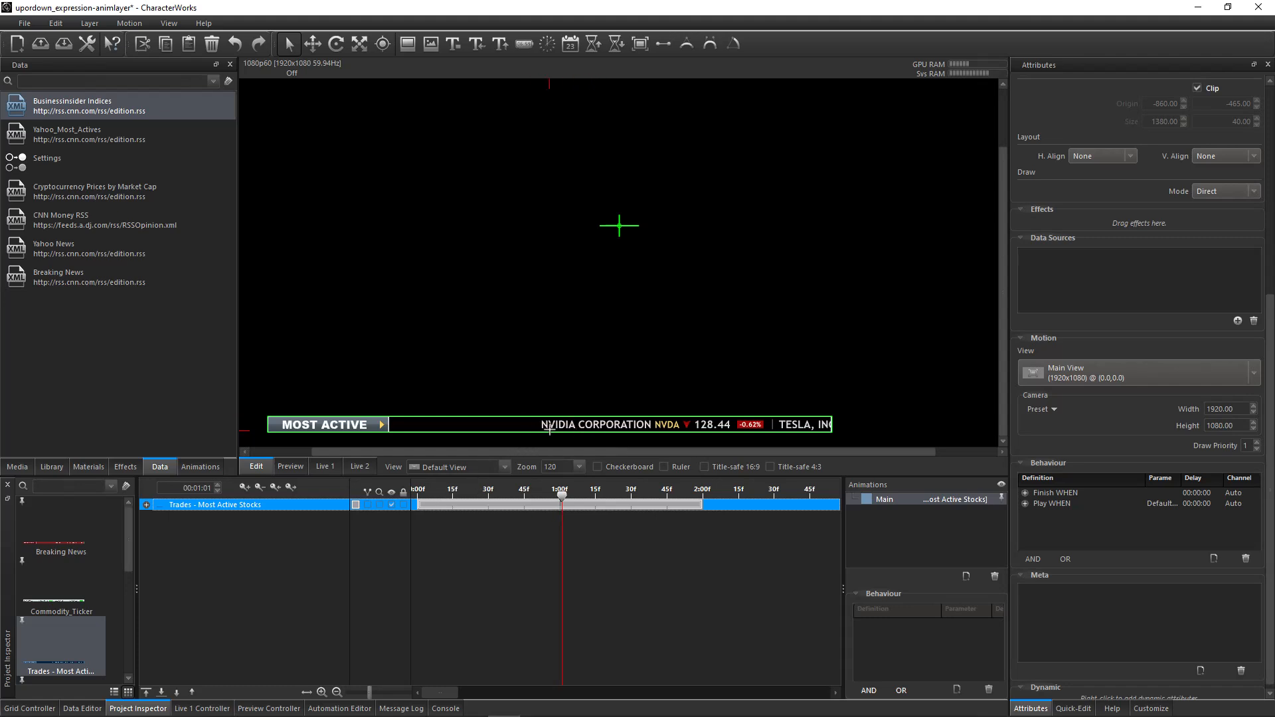
pyautogui.click(965, 576)
pyautogui.doubleClick(907, 513)
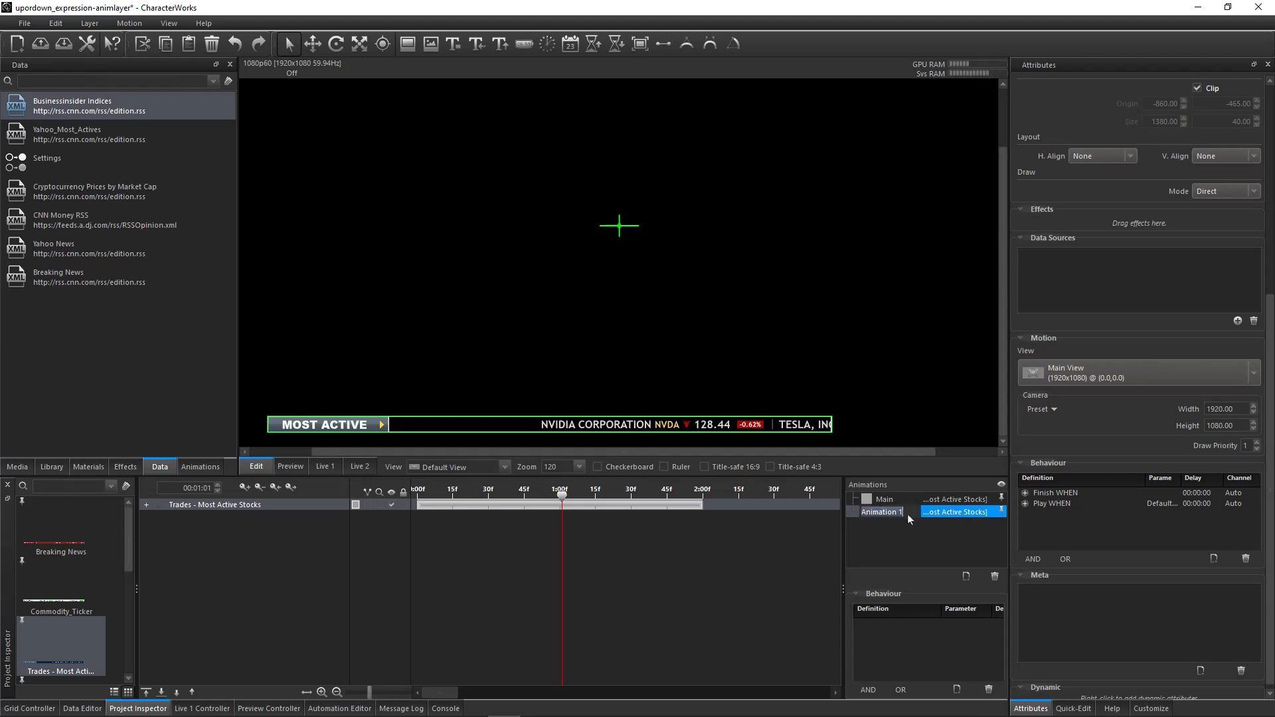
pyautogui.write('Up-Anim')
pyautogui.press('Return')
# Scrub through the Up-Anim and Main animations to compare how each moves the Trades - Most Active Stocks layer
pyautogui.click(569, 505)
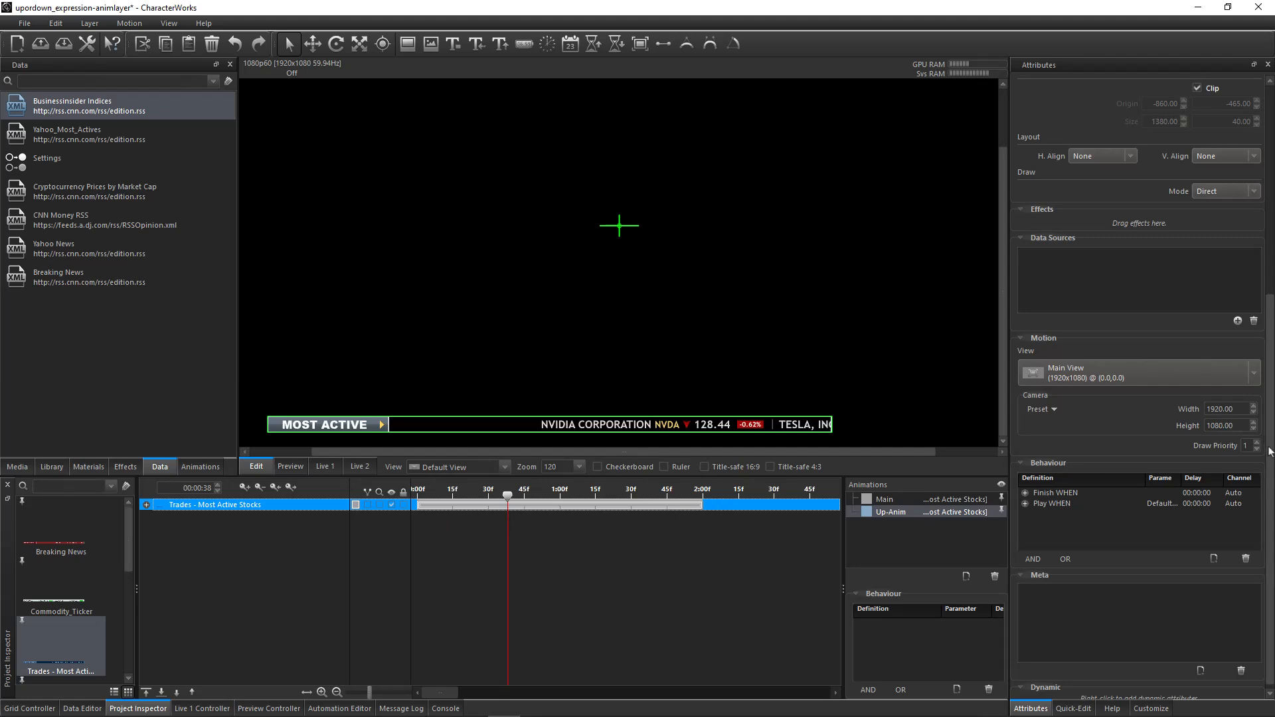
pyautogui.moveTo(1269, 451); pyautogui.dragTo(1269, 206)
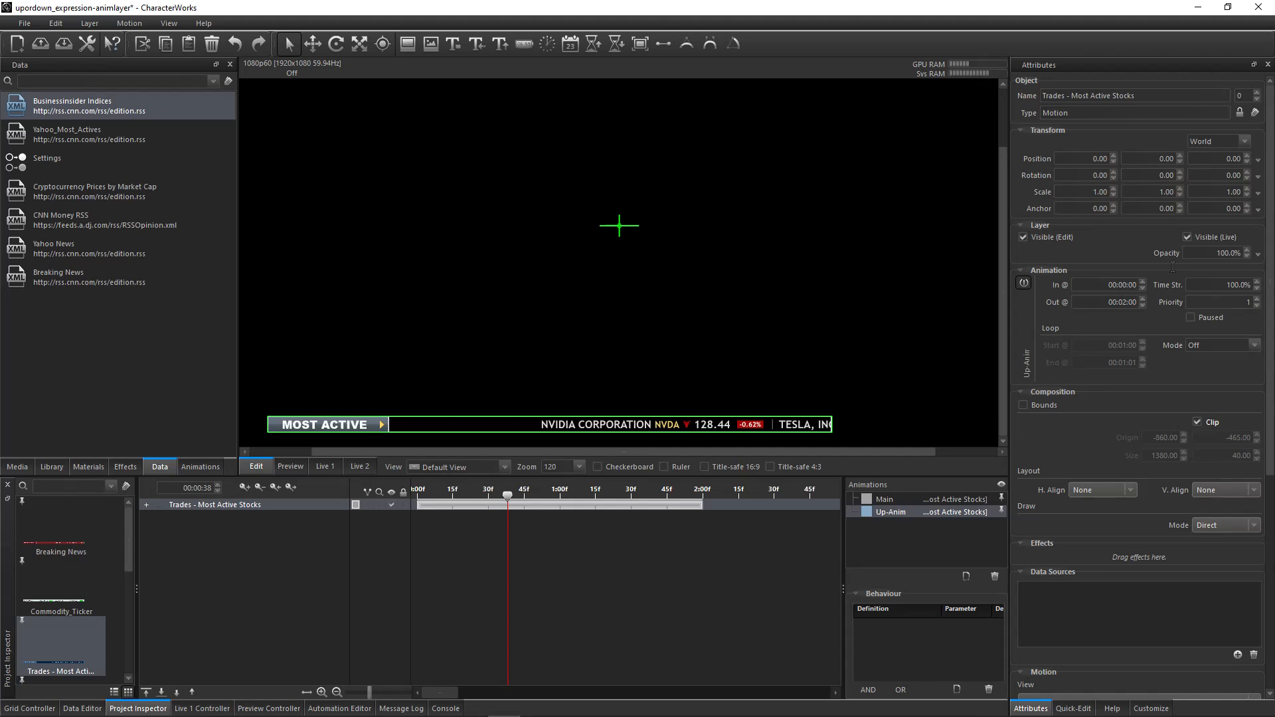
pyautogui.click(560, 495)
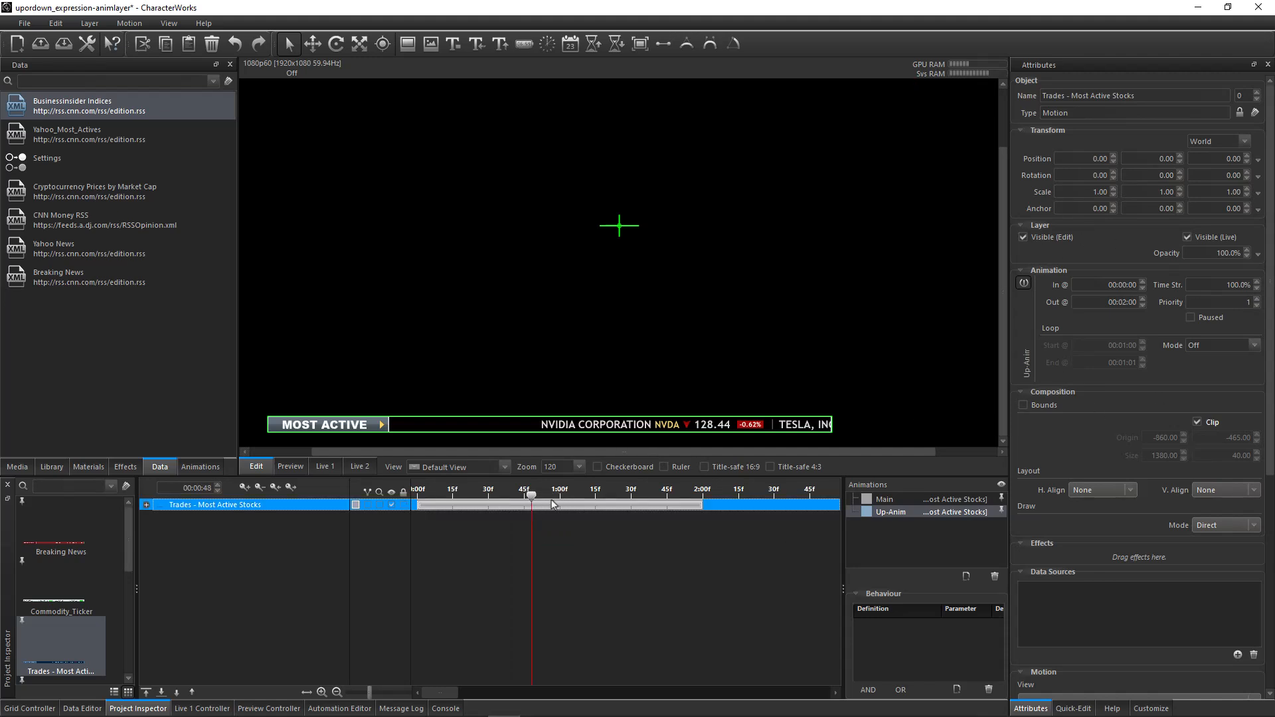
pyautogui.click(885, 500)
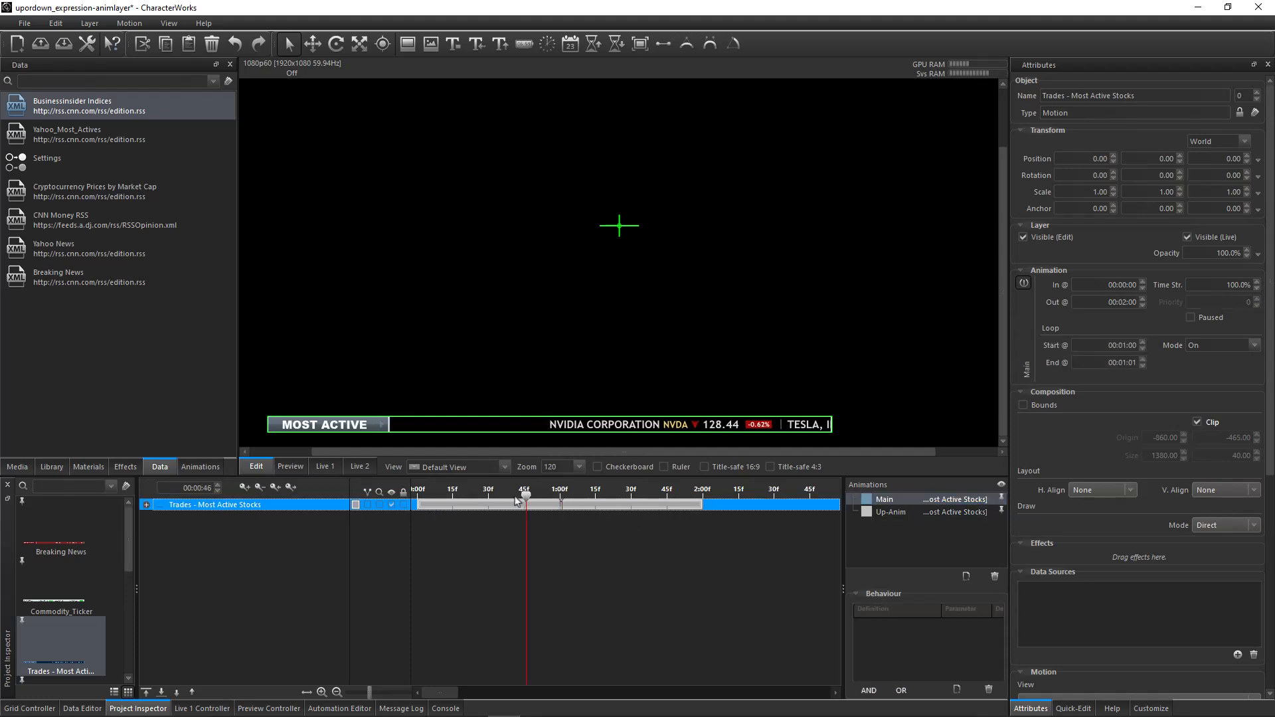
pyautogui.click(557, 508)
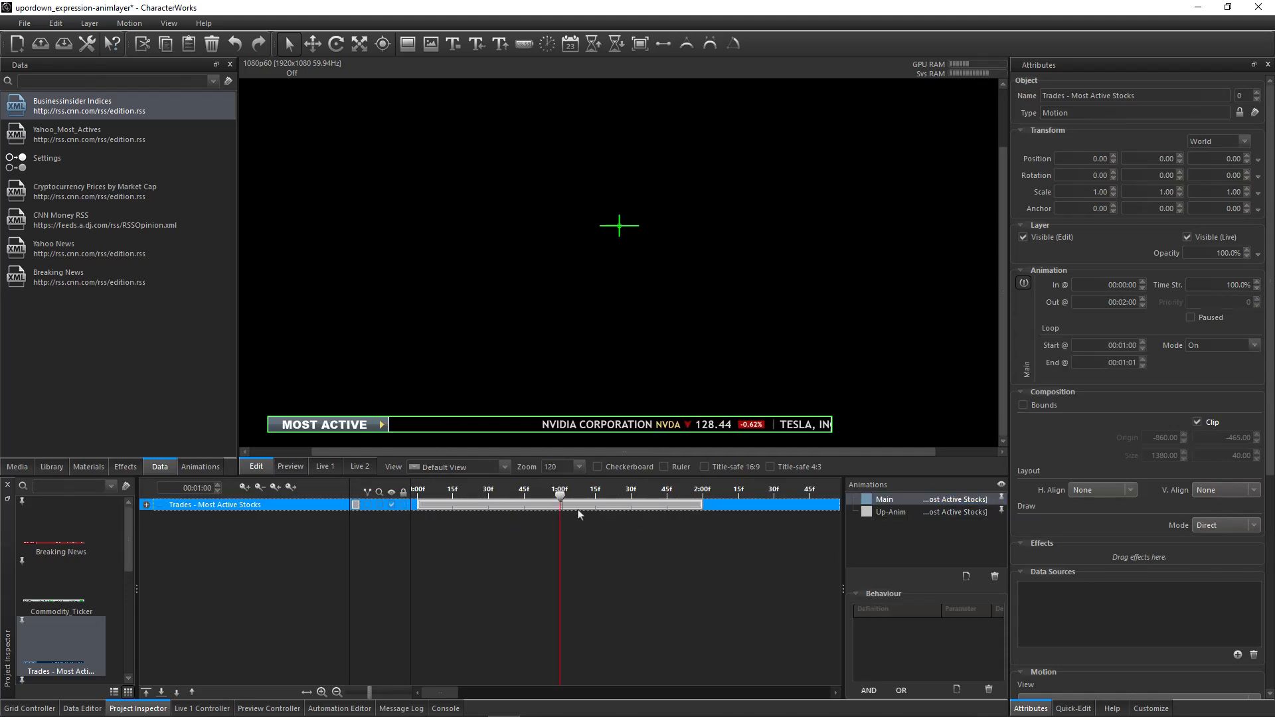
pyautogui.click(886, 511)
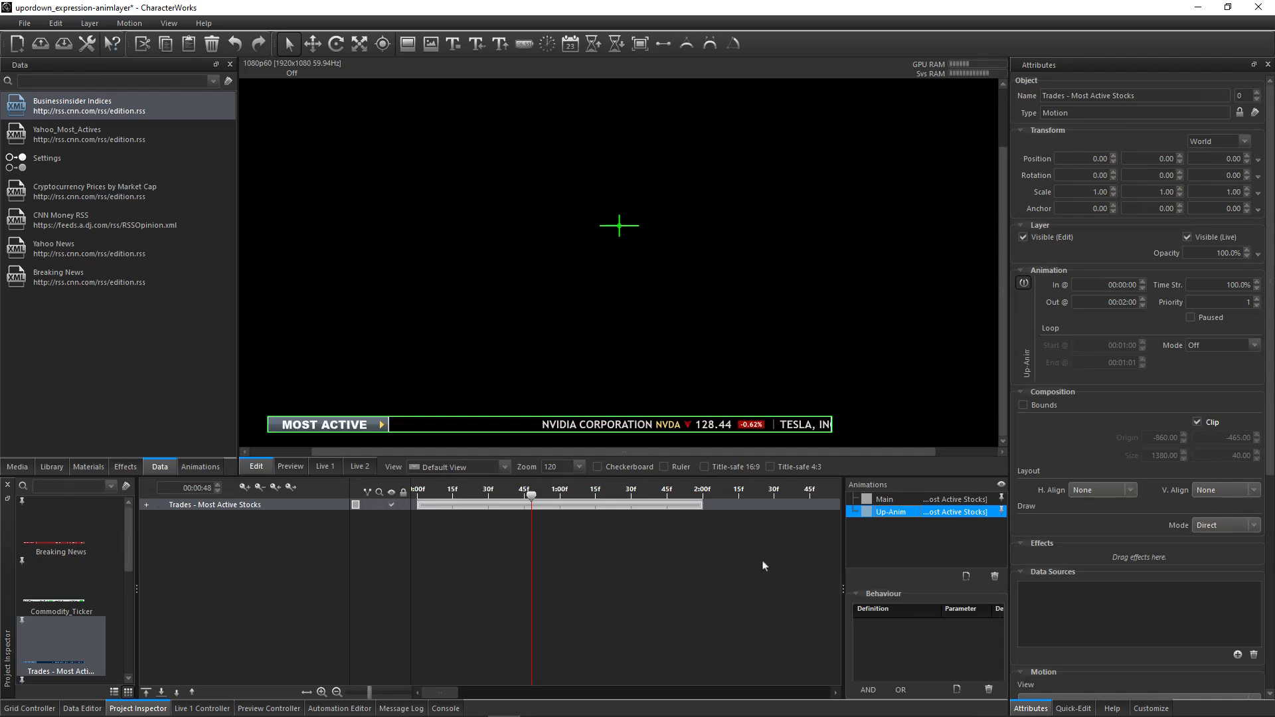
# Turn on automatic keyframing and key the Up-Anim Y position at 0 on the first frame
pyautogui.click(529, 501)
pyautogui.moveTo(530, 498); pyautogui.dragTo(403, 508)
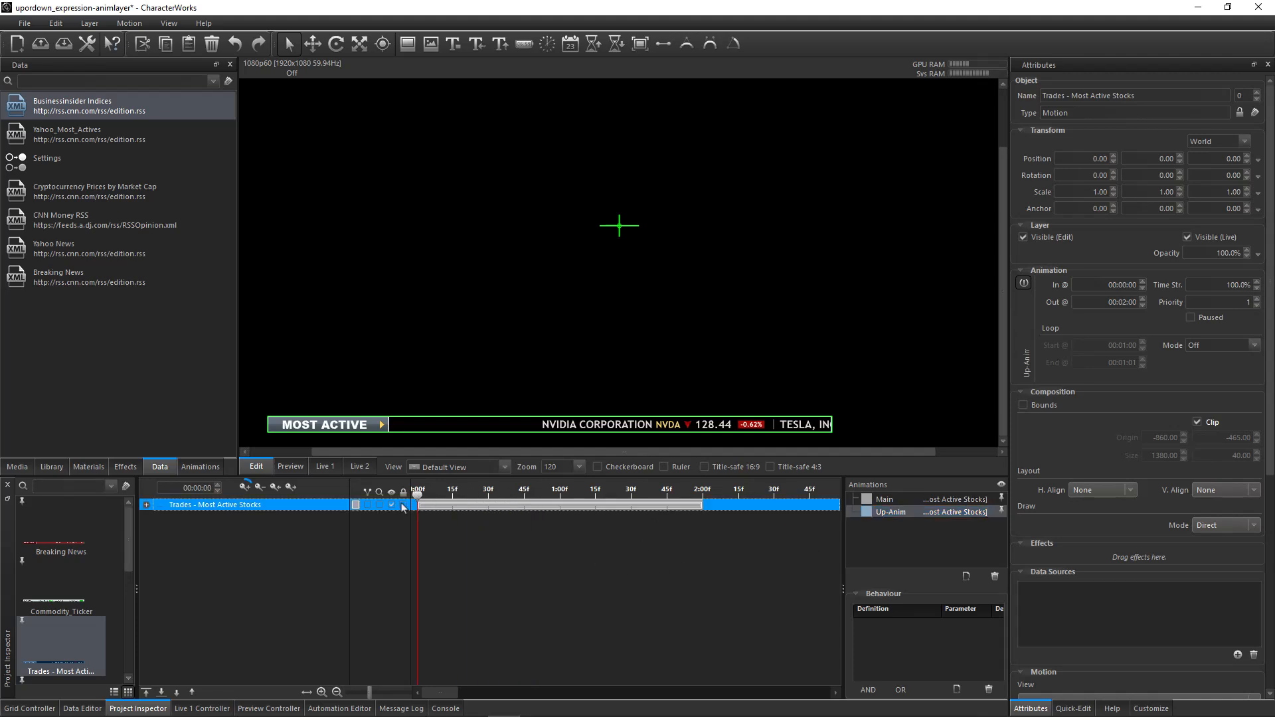
pyautogui.click(244, 488)
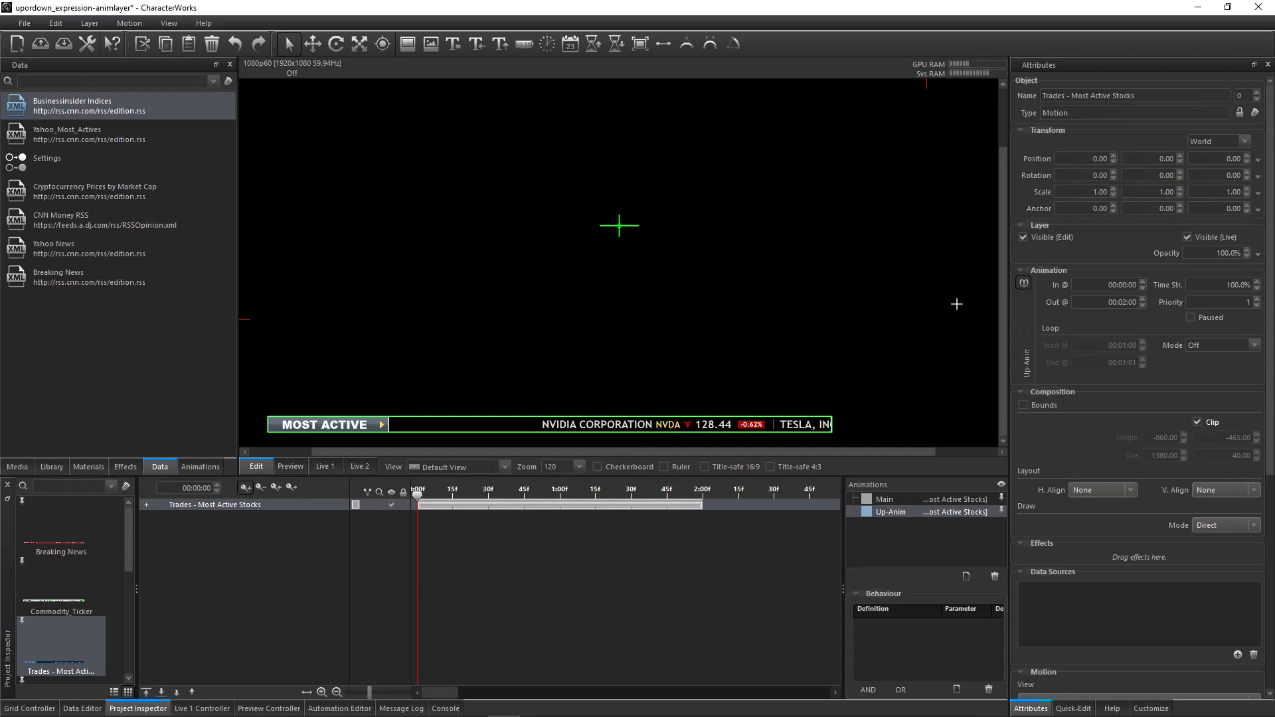
pyautogui.click(1166, 160)
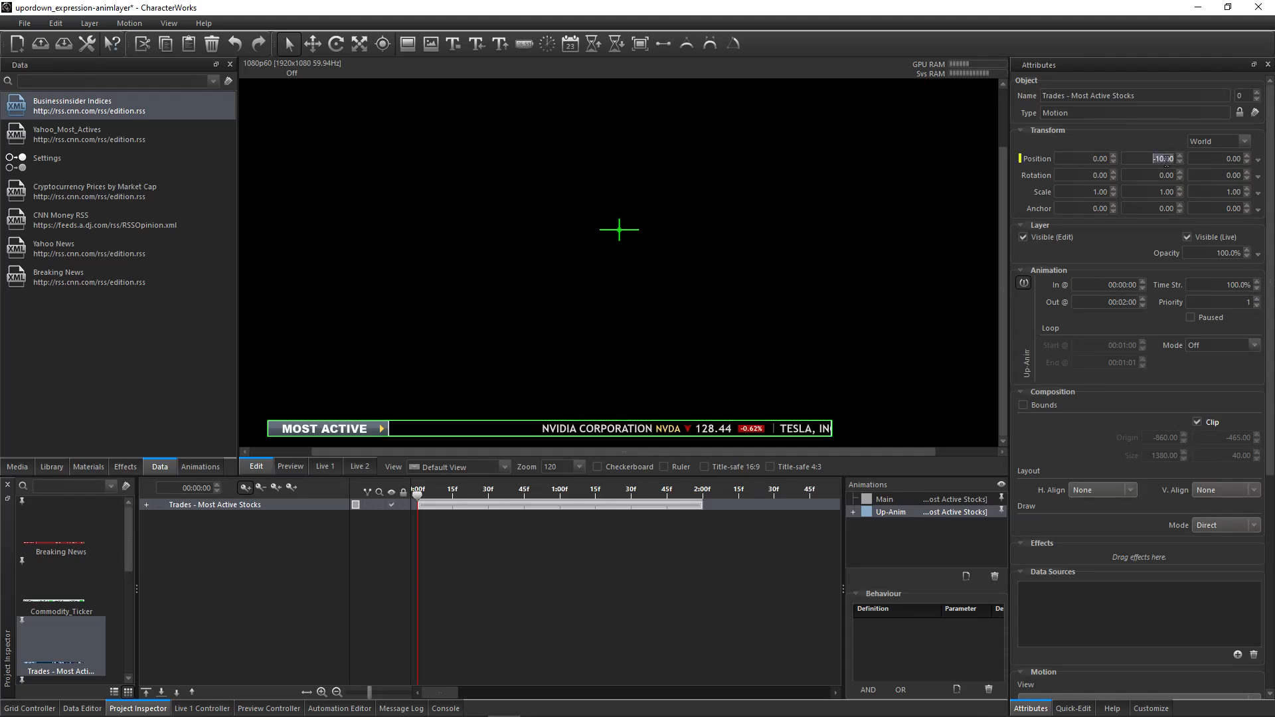
# Key the Trades - Most Active Stocks layer's Y position at 40 on frame 00:00:59 of Up-Anim
pyautogui.click(444, 511)
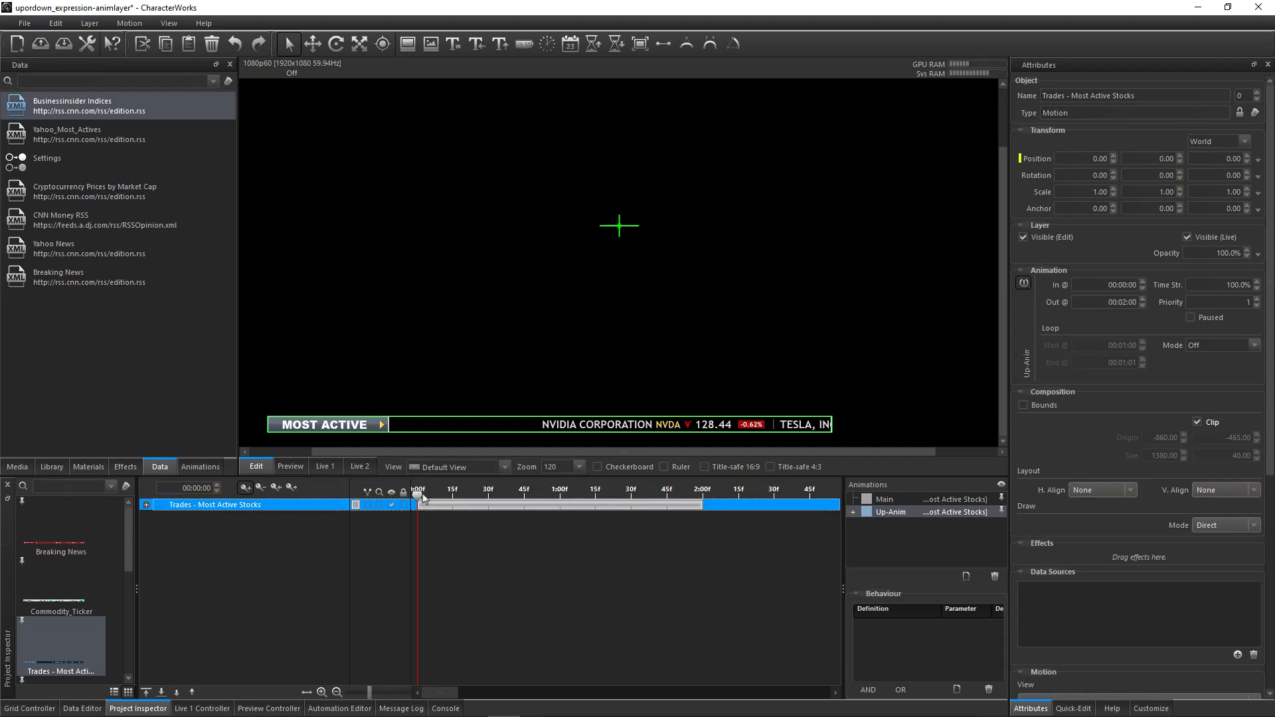
pyautogui.moveTo(445, 511); pyautogui.dragTo(561, 514)
pyautogui.scroll(3, 1154, 159)
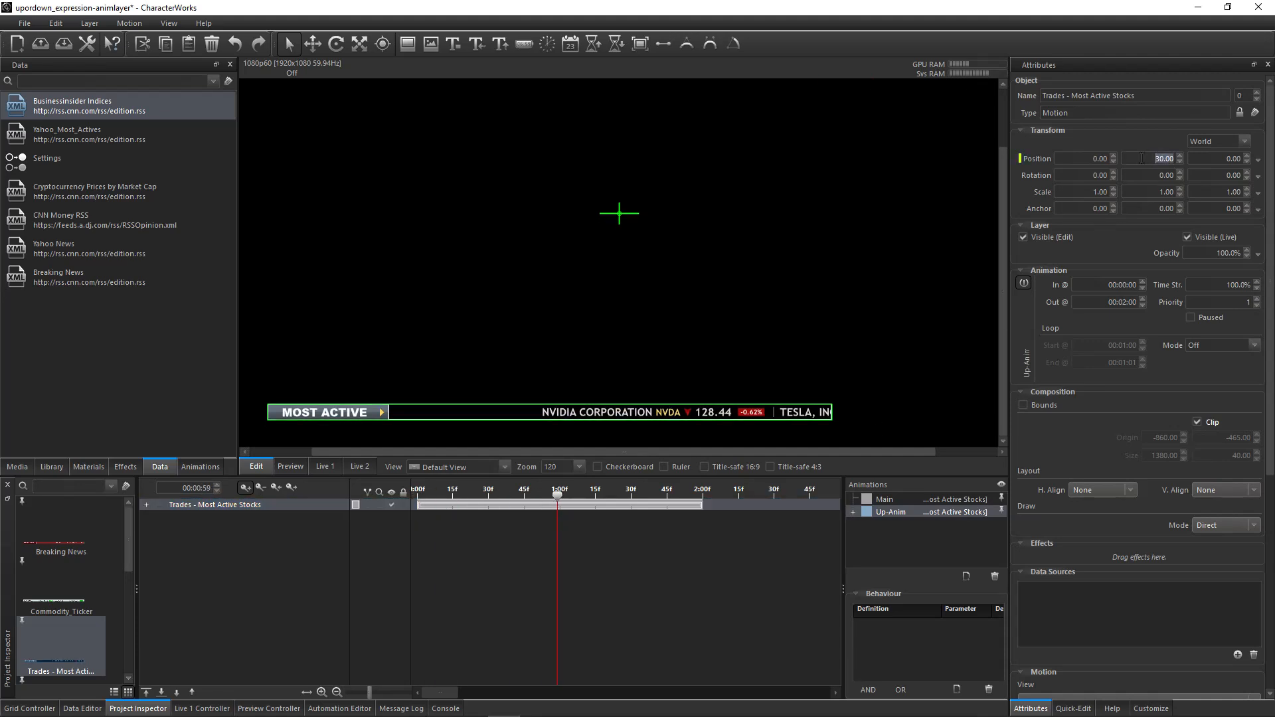
pyautogui.scroll(1, 1141, 158)
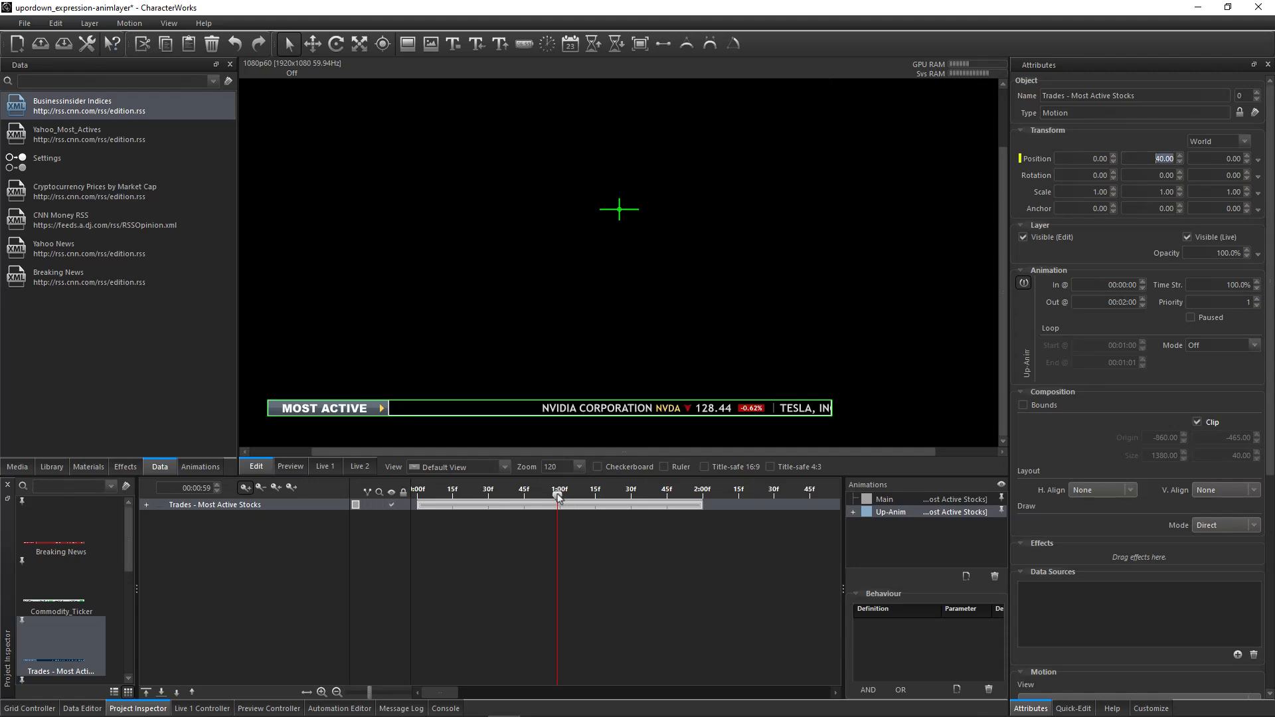
# Copy the raised position keyframe to 00:01:02 and the starting position keyframe to 00:02:00 on the Up-Anim Position track
pyautogui.moveTo(558, 497); pyautogui.dragTo(562, 498)
pyautogui.rightClick(1162, 162)
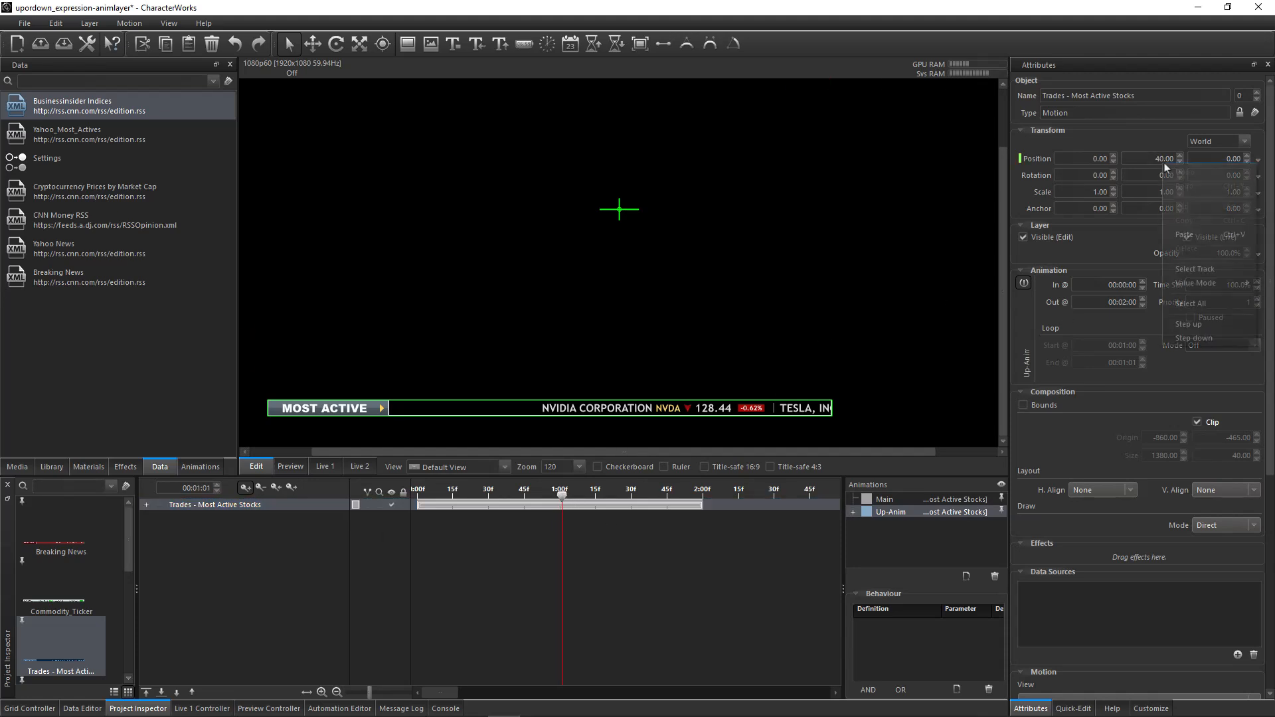
pyautogui.click(1179, 269)
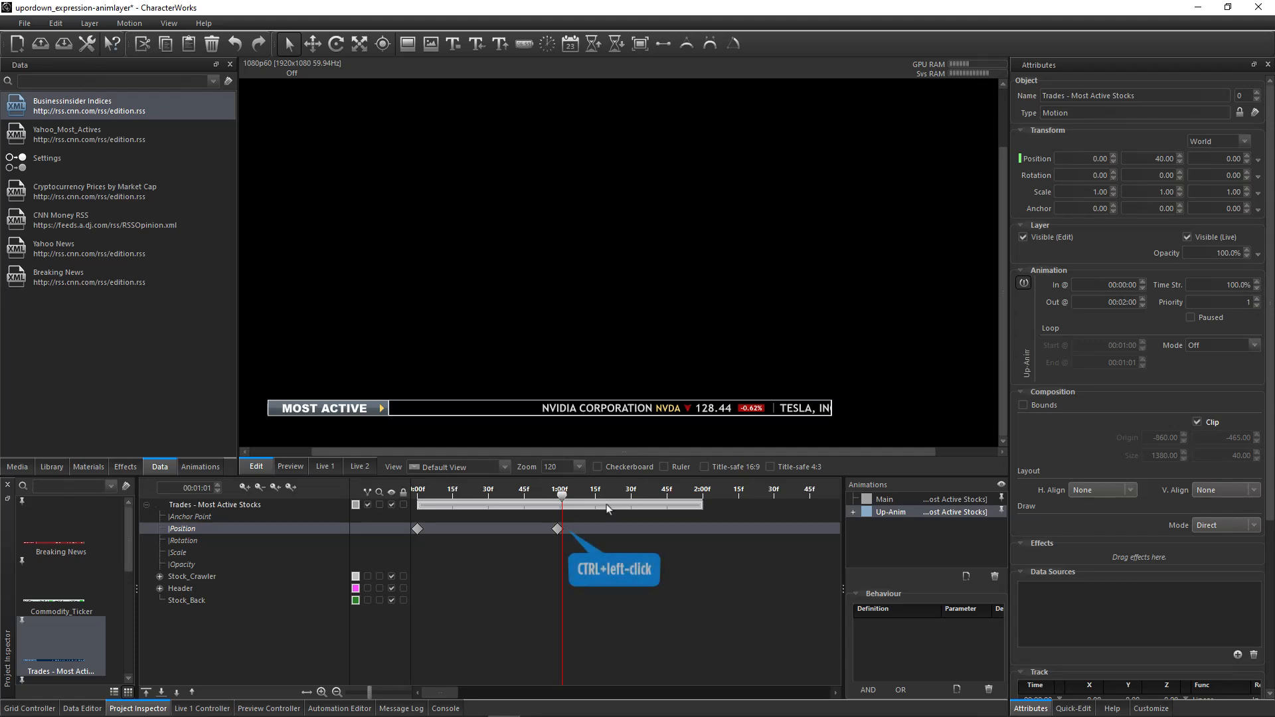
pyautogui.keyDown('ctrl'); pyautogui.click(565, 528); pyautogui.keyUp('ctrl')
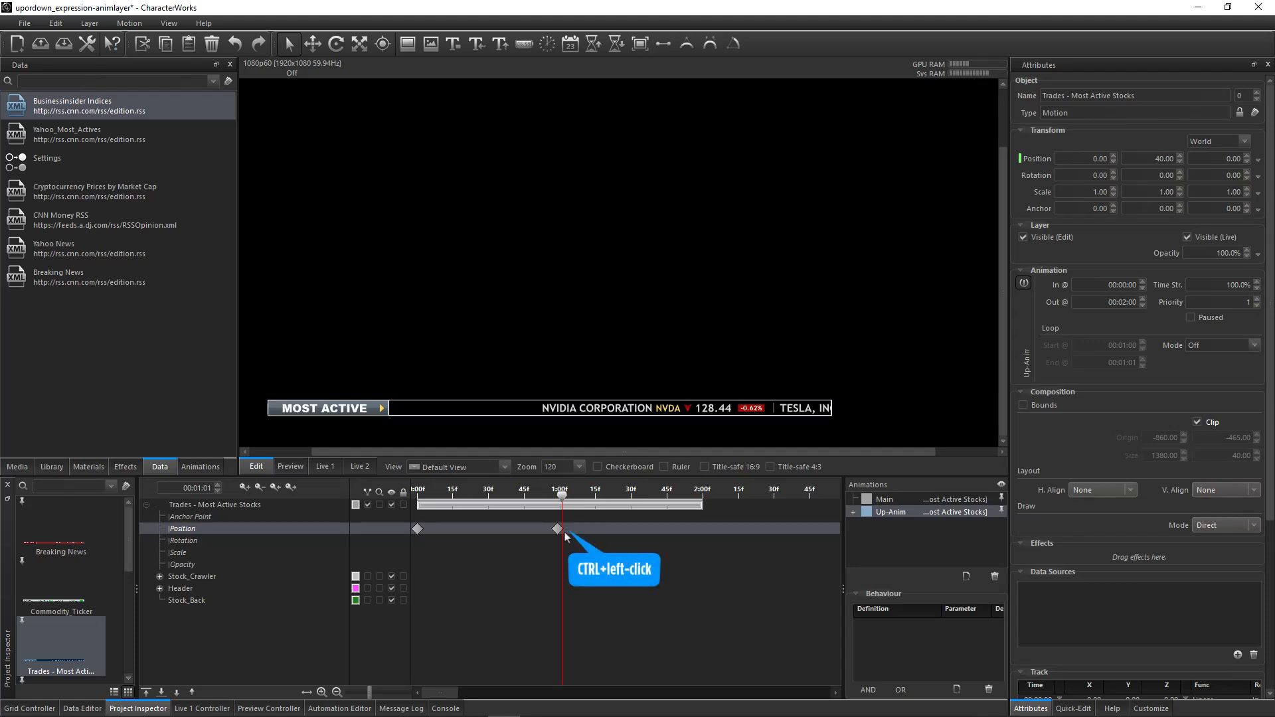
pyautogui.keyDown('ctrl'); pyautogui.click(426, 529); pyautogui.keyUp('ctrl')
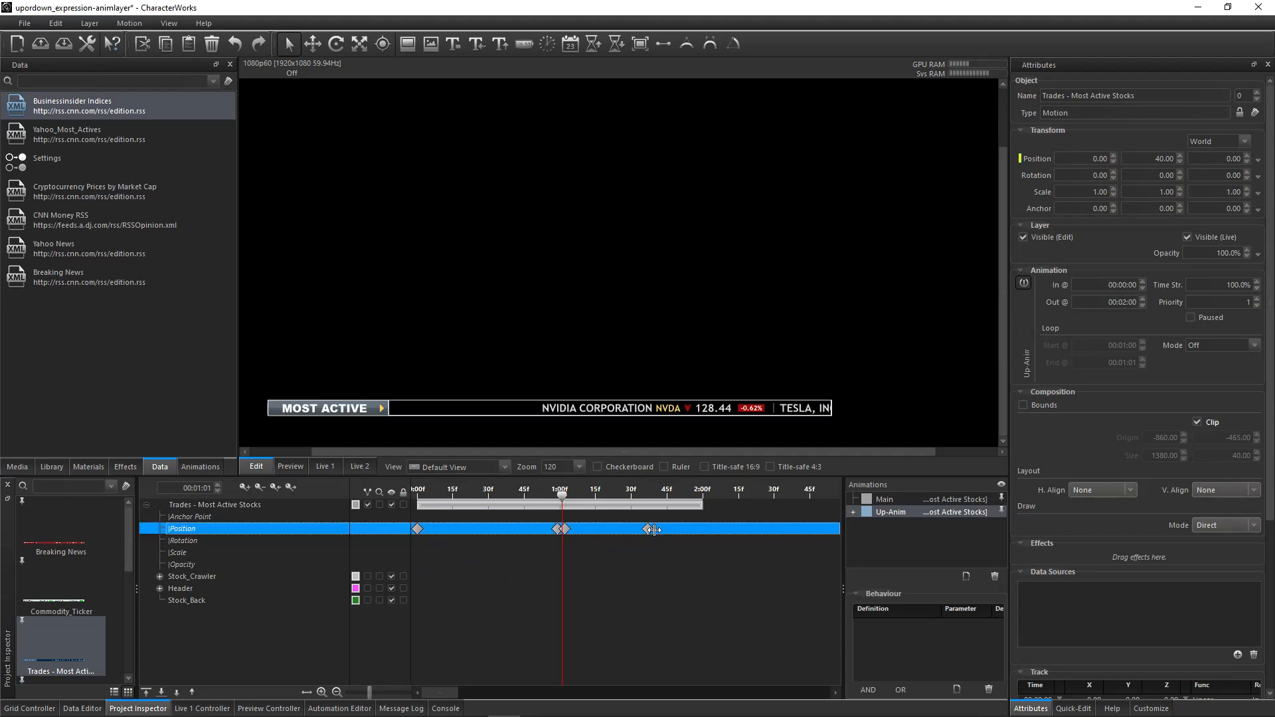
pyautogui.moveTo(652, 530); pyautogui.dragTo(704, 535)
# Set the Position track's interpolation to Ease Out for the 00:00:00 keyframe and Ease In for the 00:01:02 keyframe
pyautogui.scroll(-5, 1260, 317)
pyautogui.doubleClick(1210, 460)
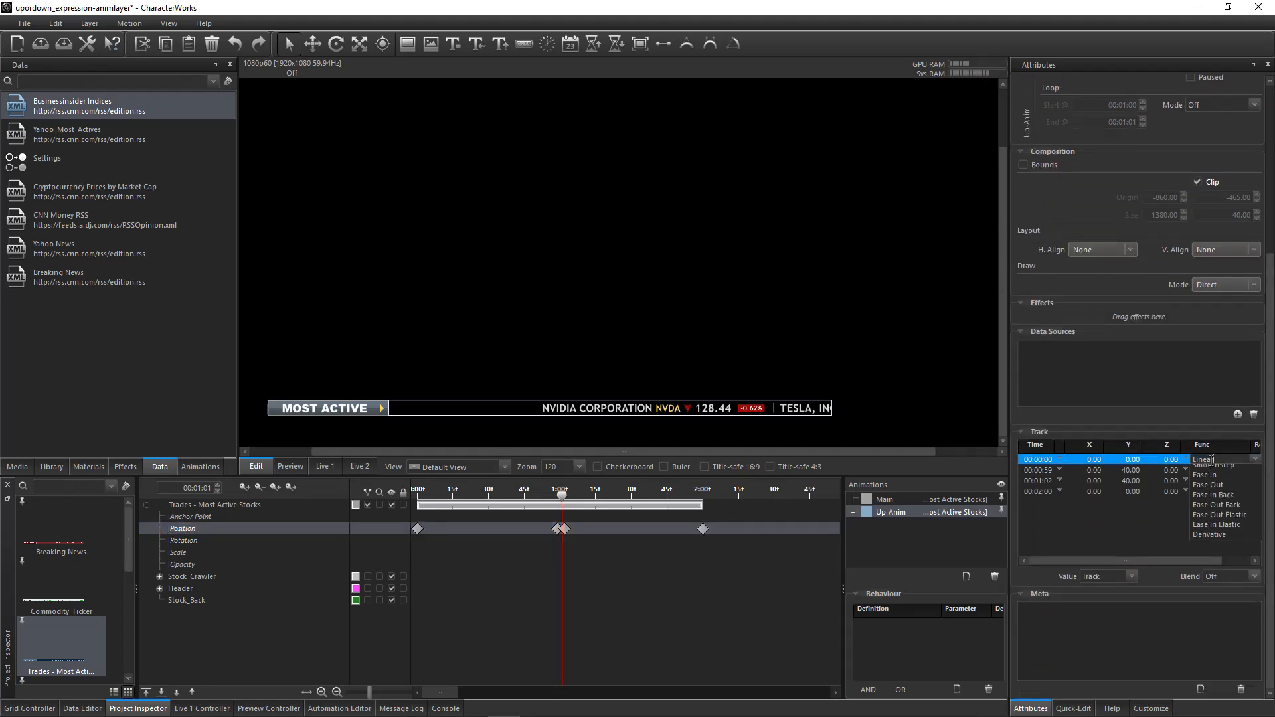
pyautogui.click(1227, 515)
pyautogui.click(1218, 484)
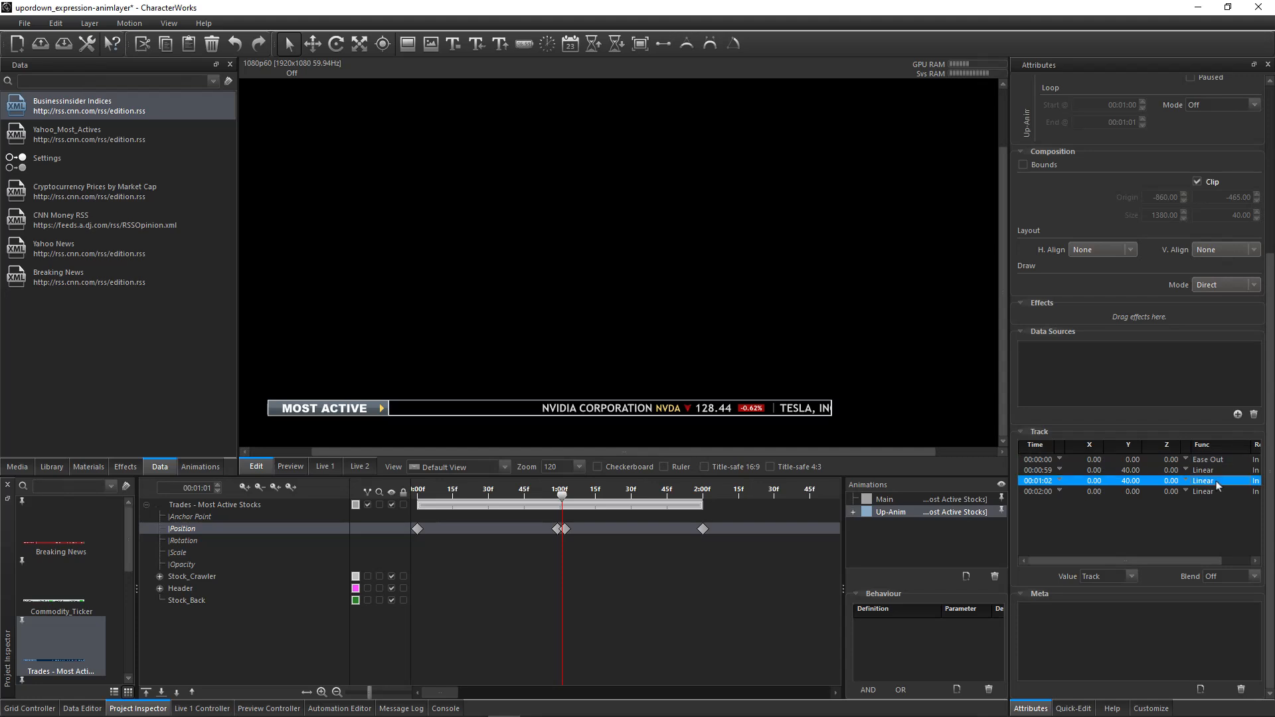
pyautogui.click(1219, 484)
pyautogui.click(1222, 525)
pyautogui.click(1159, 533)
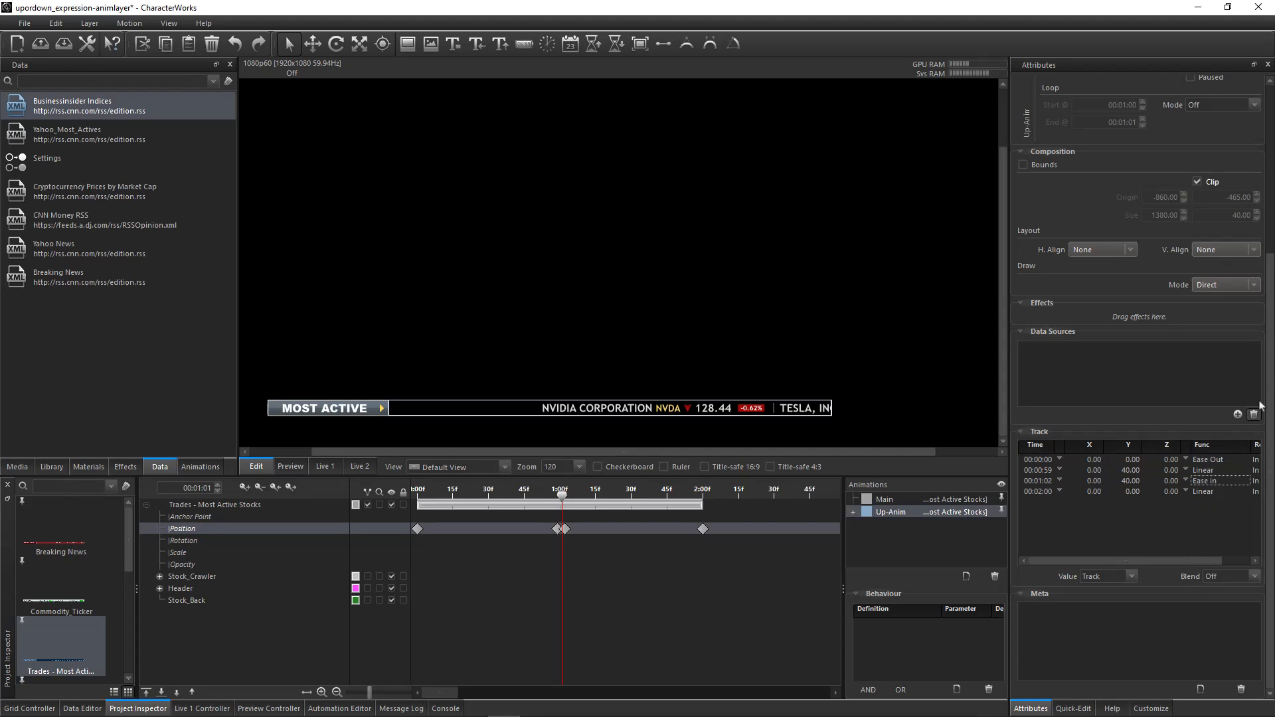
# Turn on the Up-Anim loop mode and scrub past the loop area to check the movement
pyautogui.scroll(5, 1182, 310)
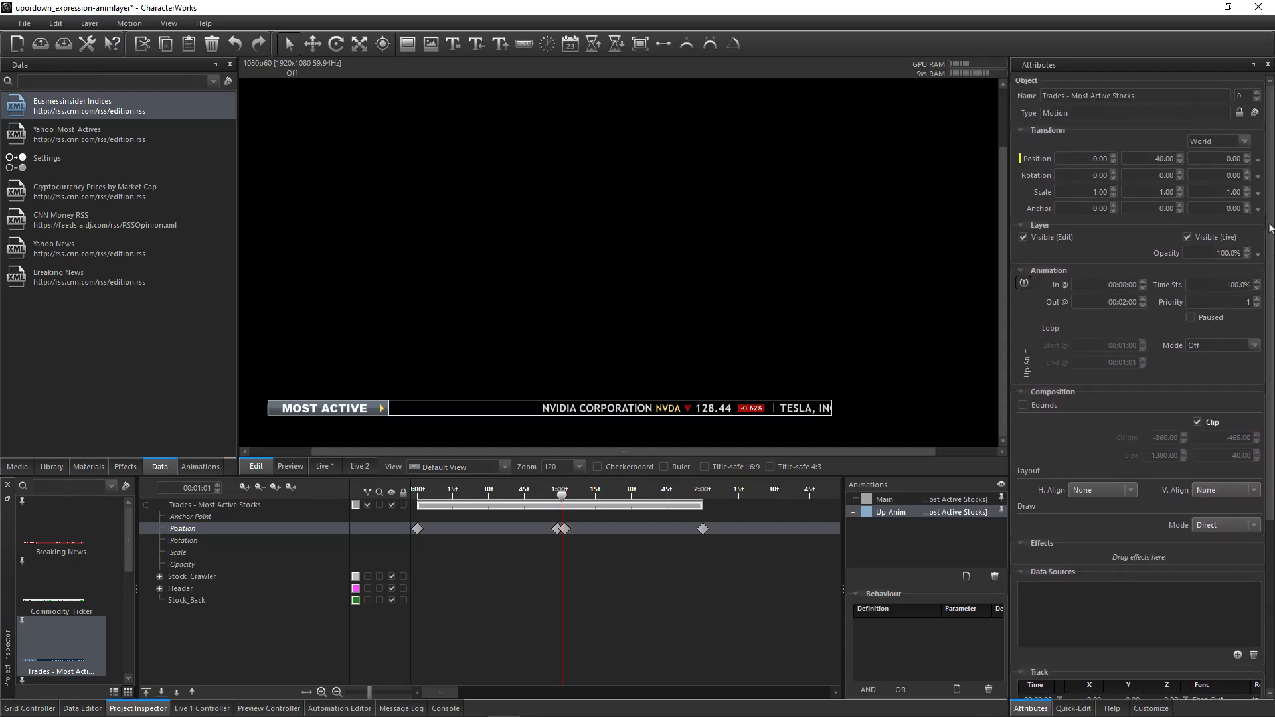
pyautogui.click(1251, 347)
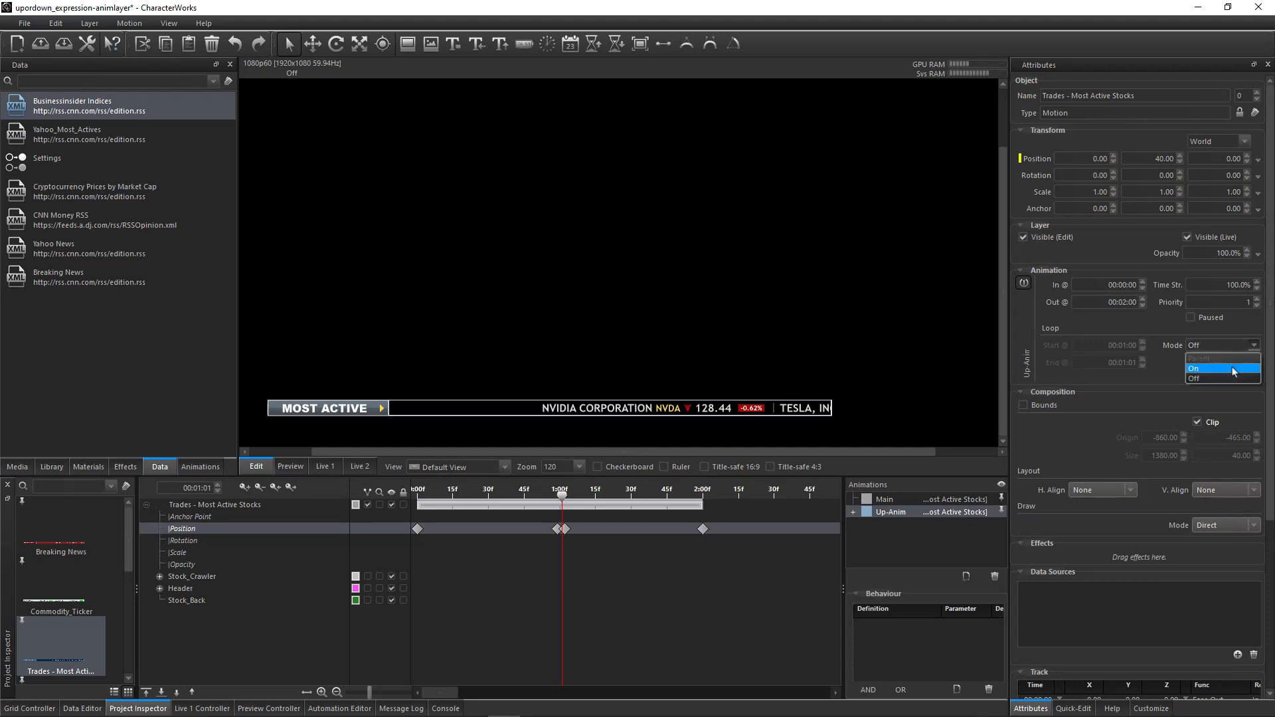
pyautogui.click(1235, 367)
pyautogui.moveTo(562, 498); pyautogui.dragTo(622, 561)
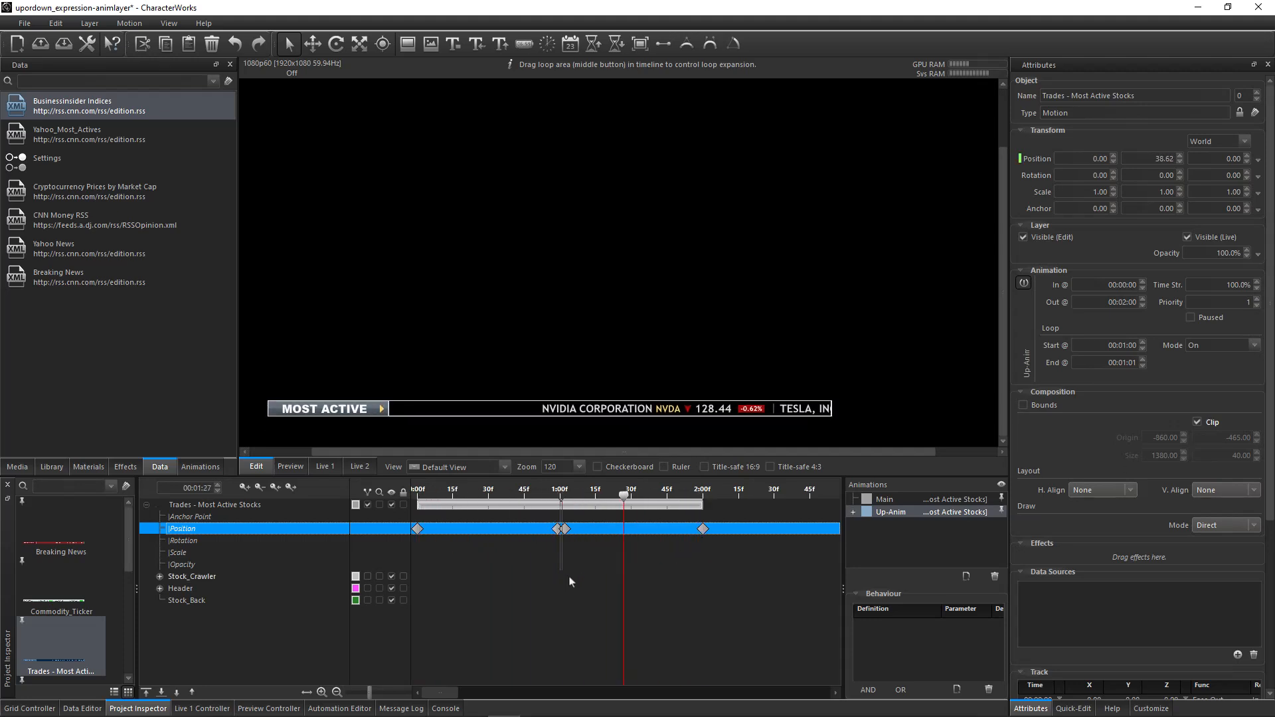
# Assign the Trades - Most Active Stocks Up-Anim Play action to an empty top-row cell of the business grid
pyautogui.click(30, 708)
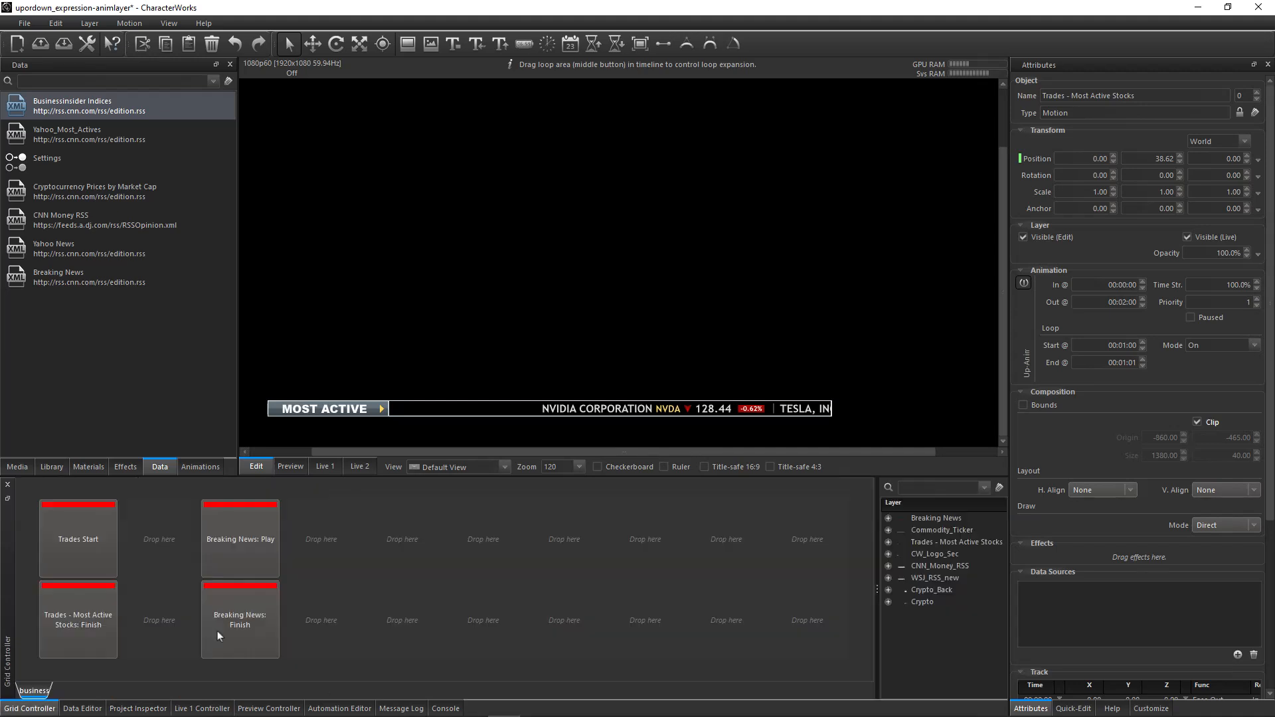
pyautogui.rightClick(406, 538)
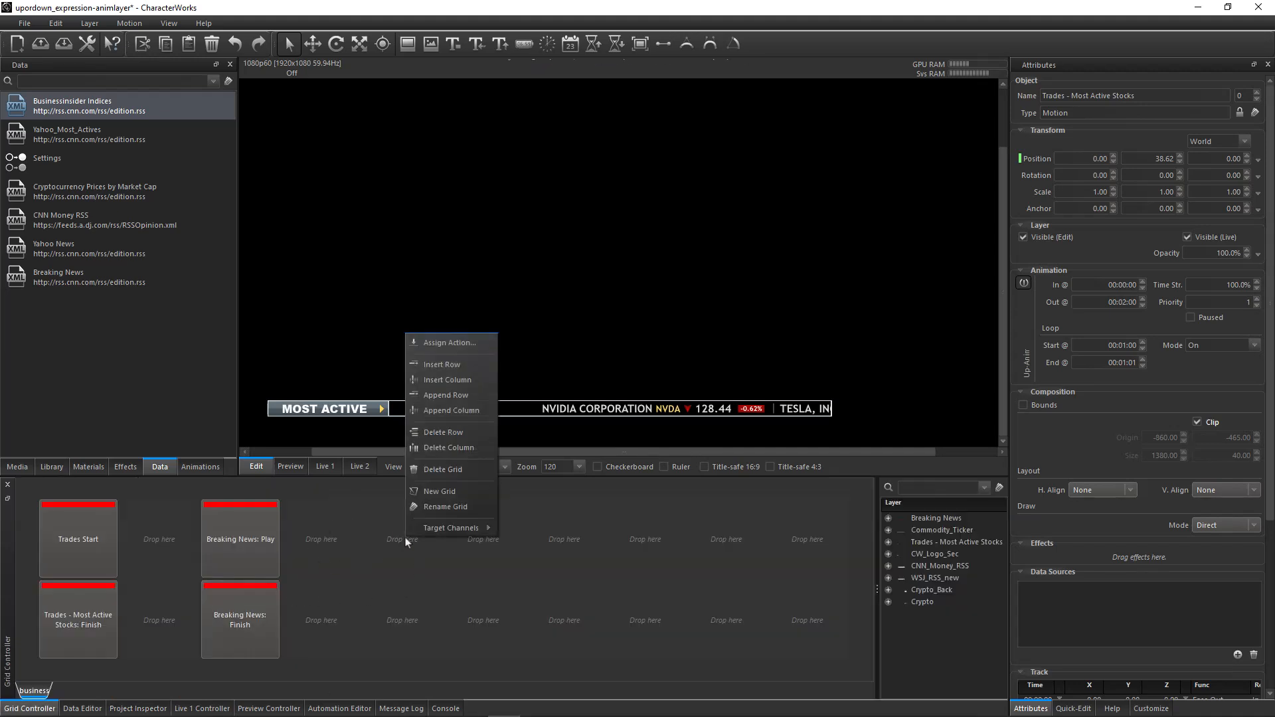
pyautogui.click(461, 344)
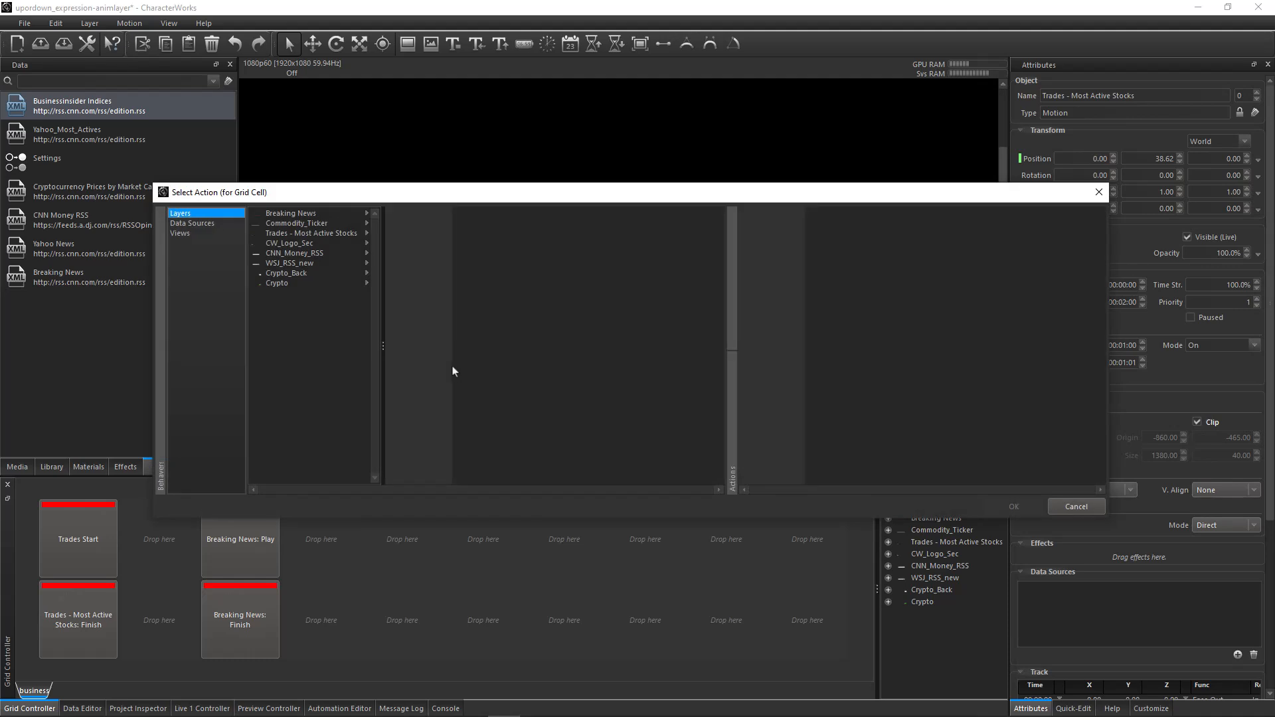
pyautogui.click(313, 233)
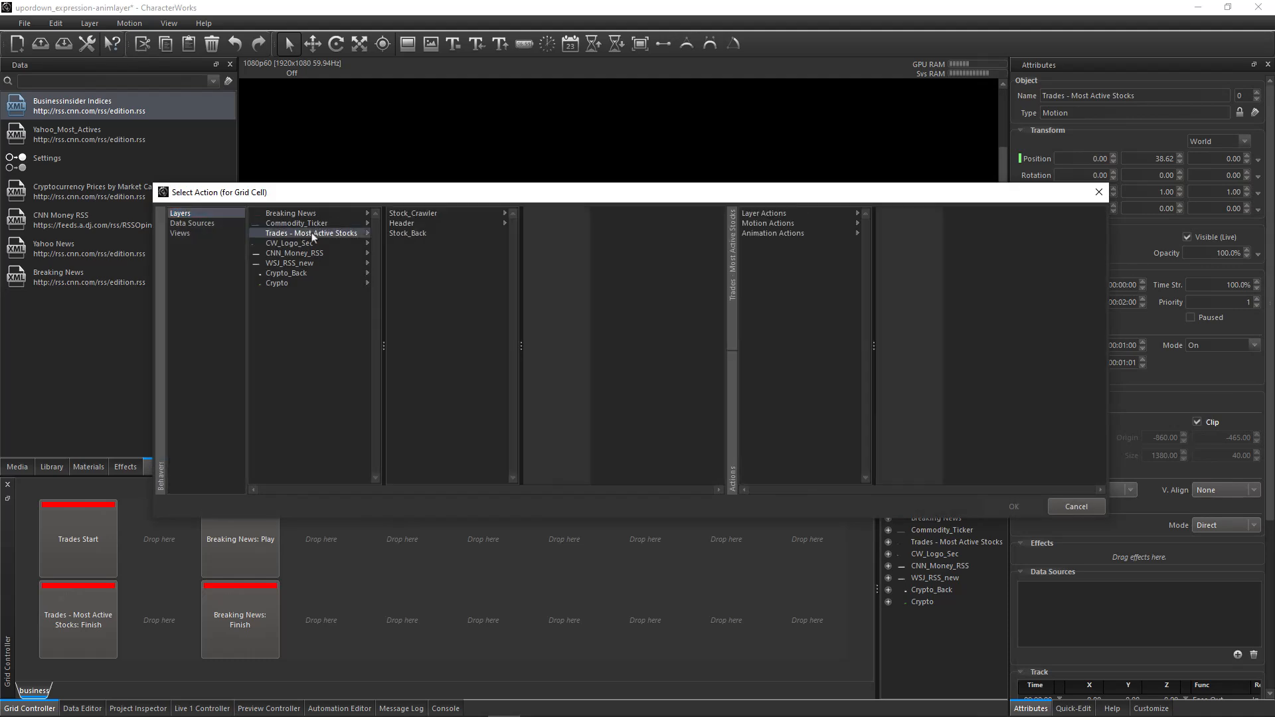
pyautogui.click(769, 235)
pyautogui.click(896, 214)
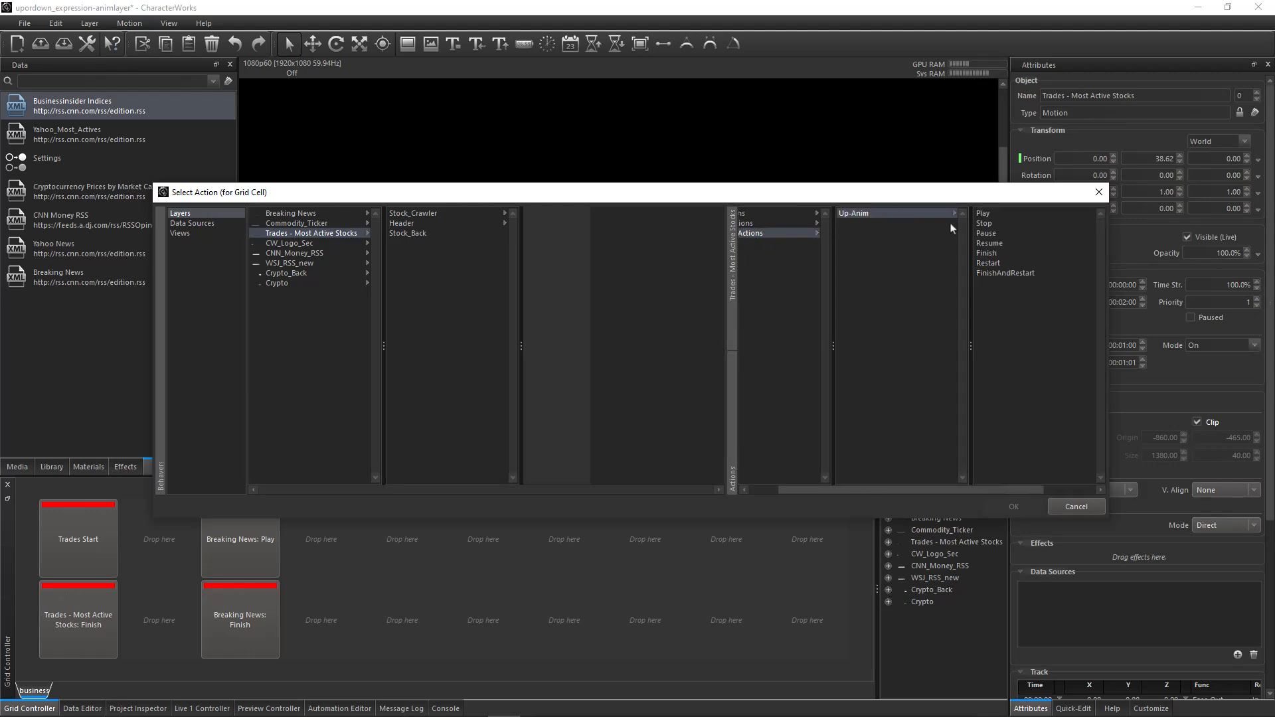
pyautogui.click(986, 214)
pyautogui.click(1012, 506)
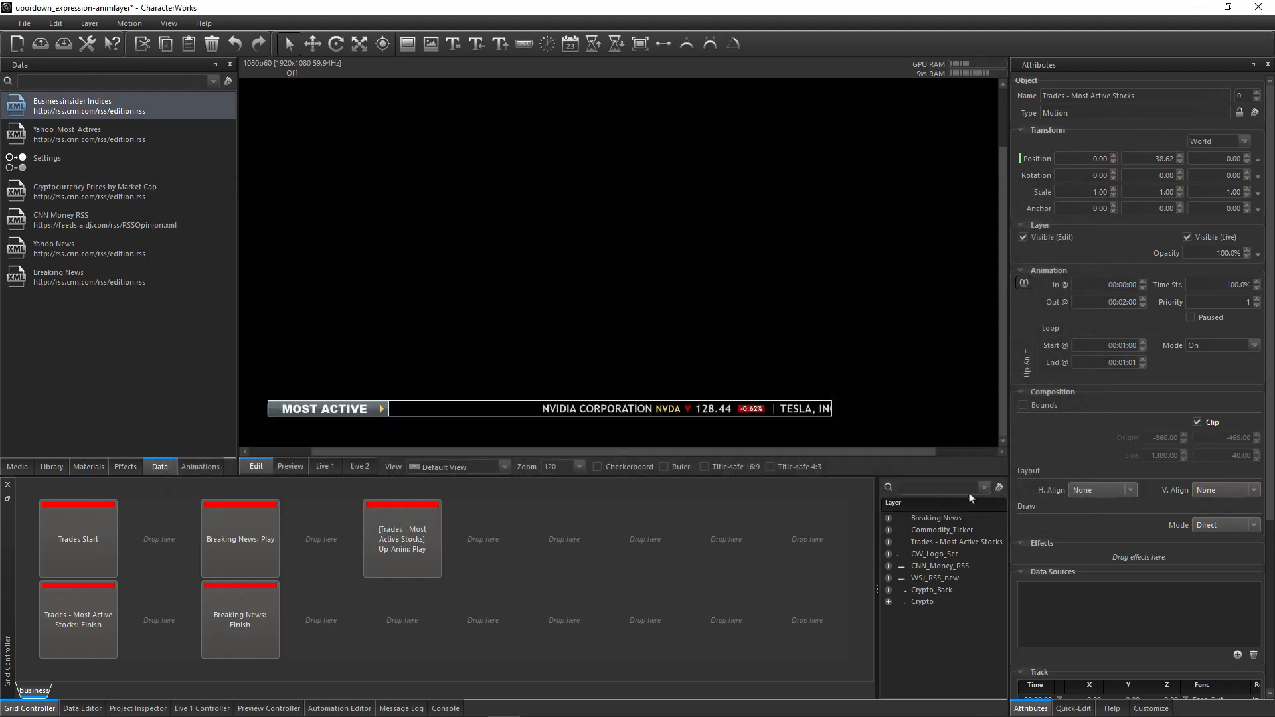
# Assign the Trades - Most Active Stocks Up-Anim Finish action to the empty grid cell below the Up-Anim Play cell
pyautogui.rightClick(417, 614)
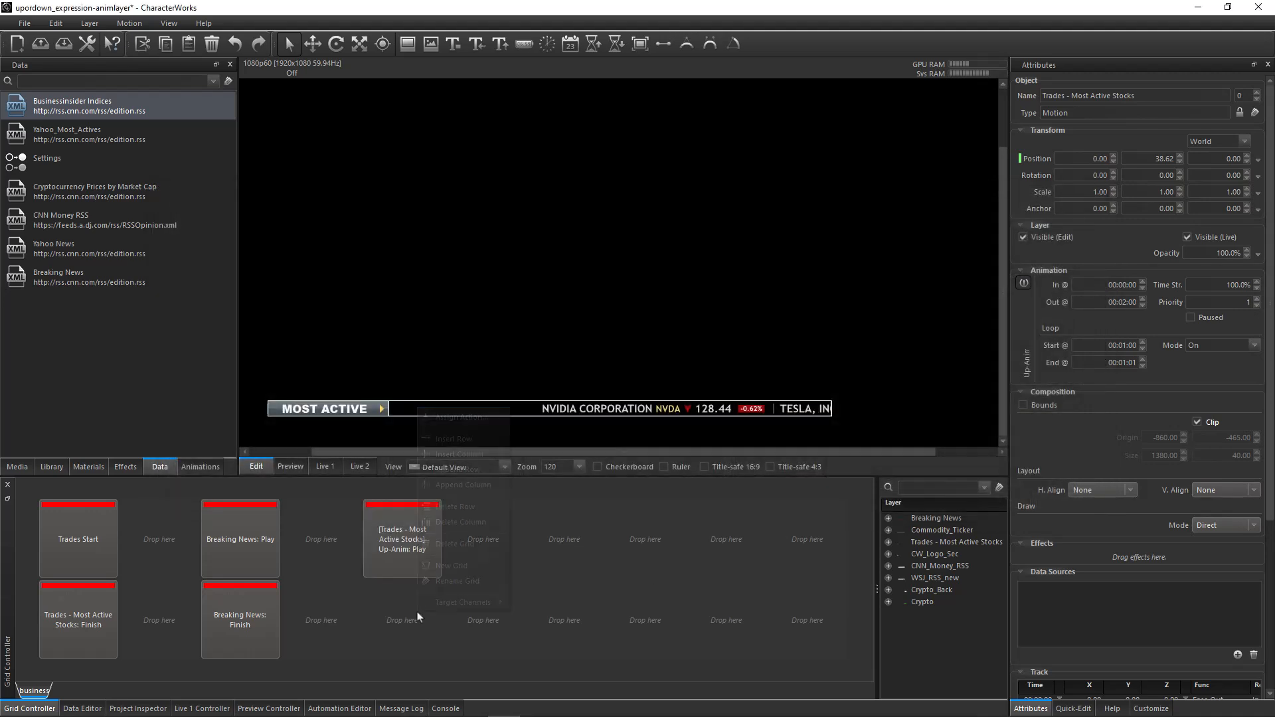
pyautogui.click(458, 420)
pyautogui.click(324, 235)
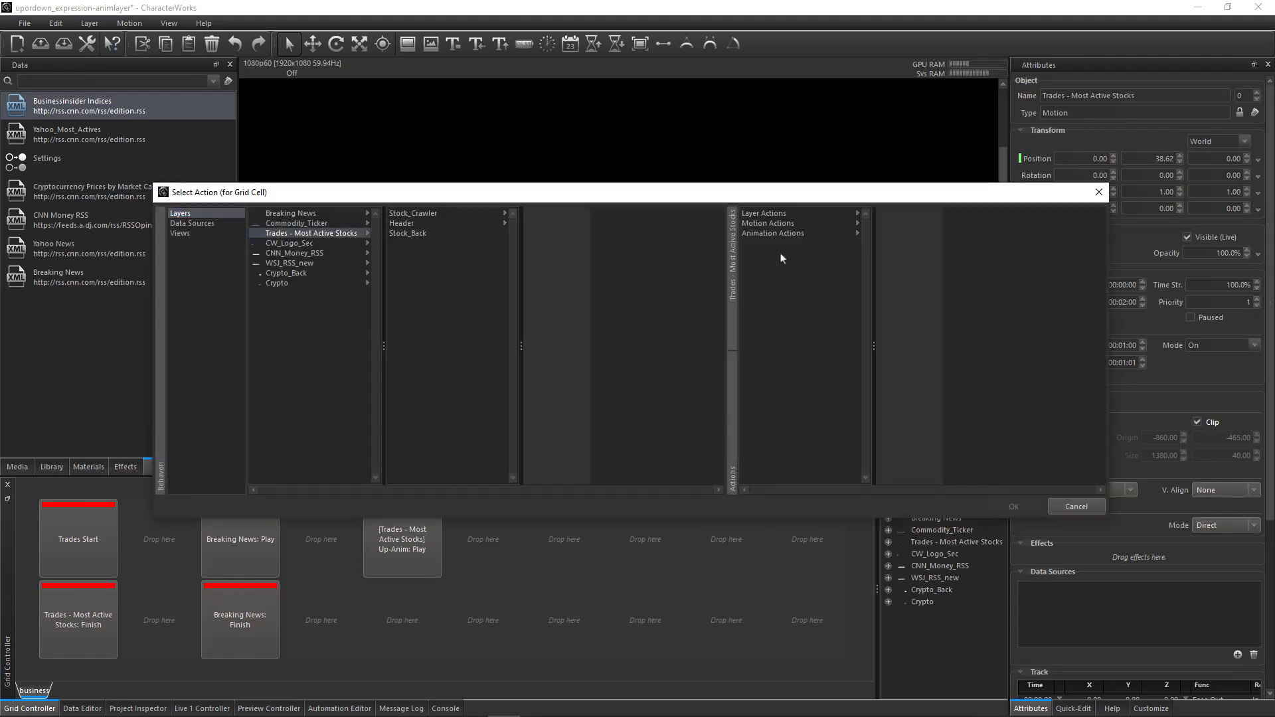
pyautogui.click(791, 235)
pyautogui.click(902, 216)
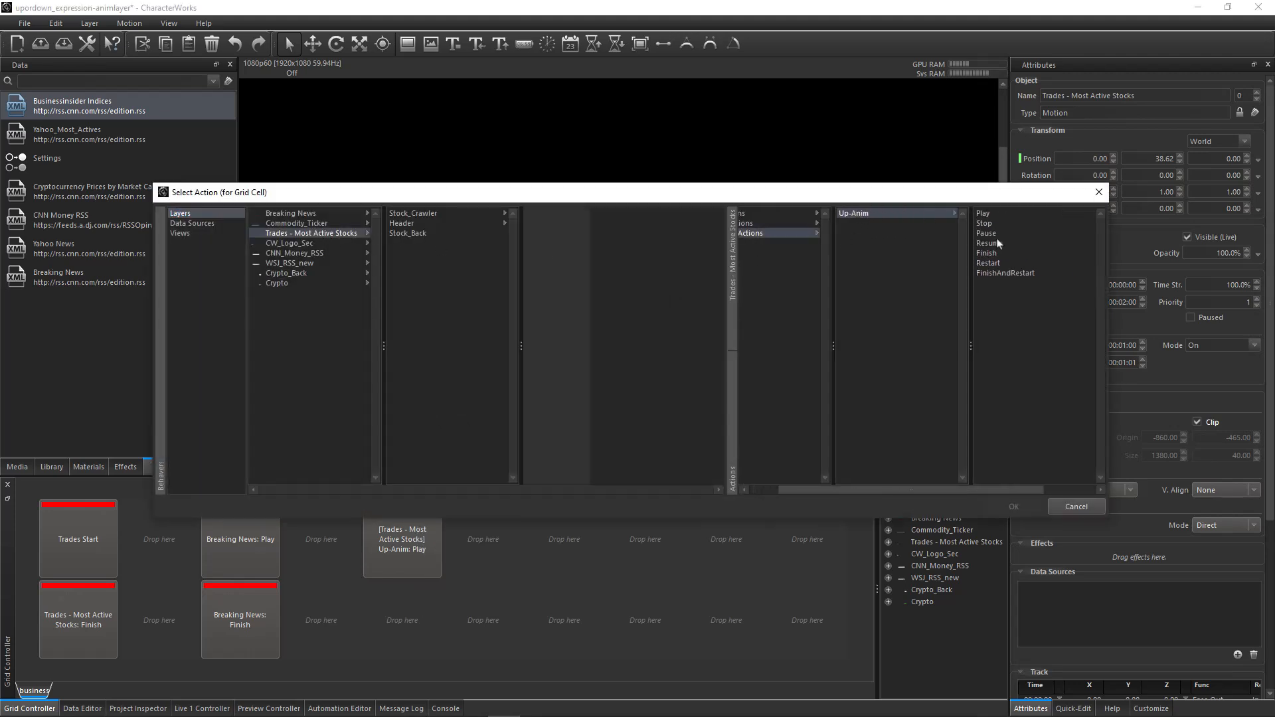
pyautogui.click(995, 254)
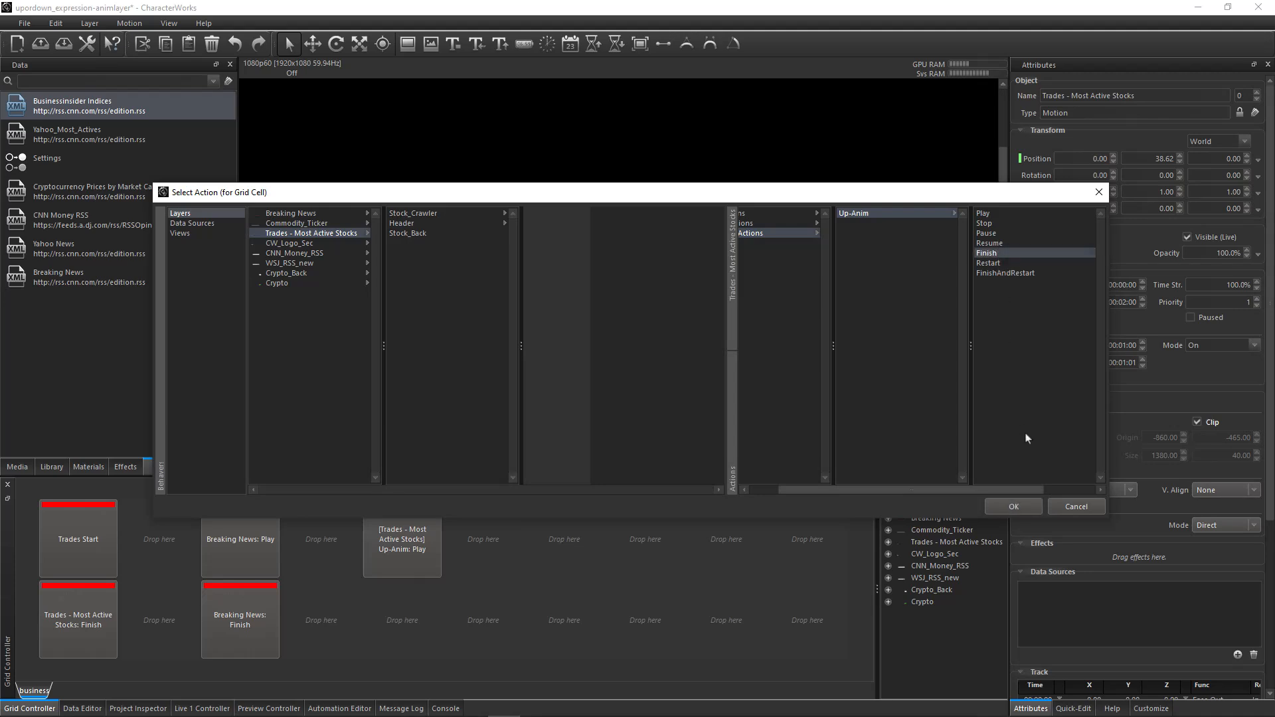
pyautogui.click(1014, 505)
# Run Trades Start from the grid and test the ticker movement with Up-Anim Play and Up-Anim Finish, twice each
pyautogui.click(82, 536)
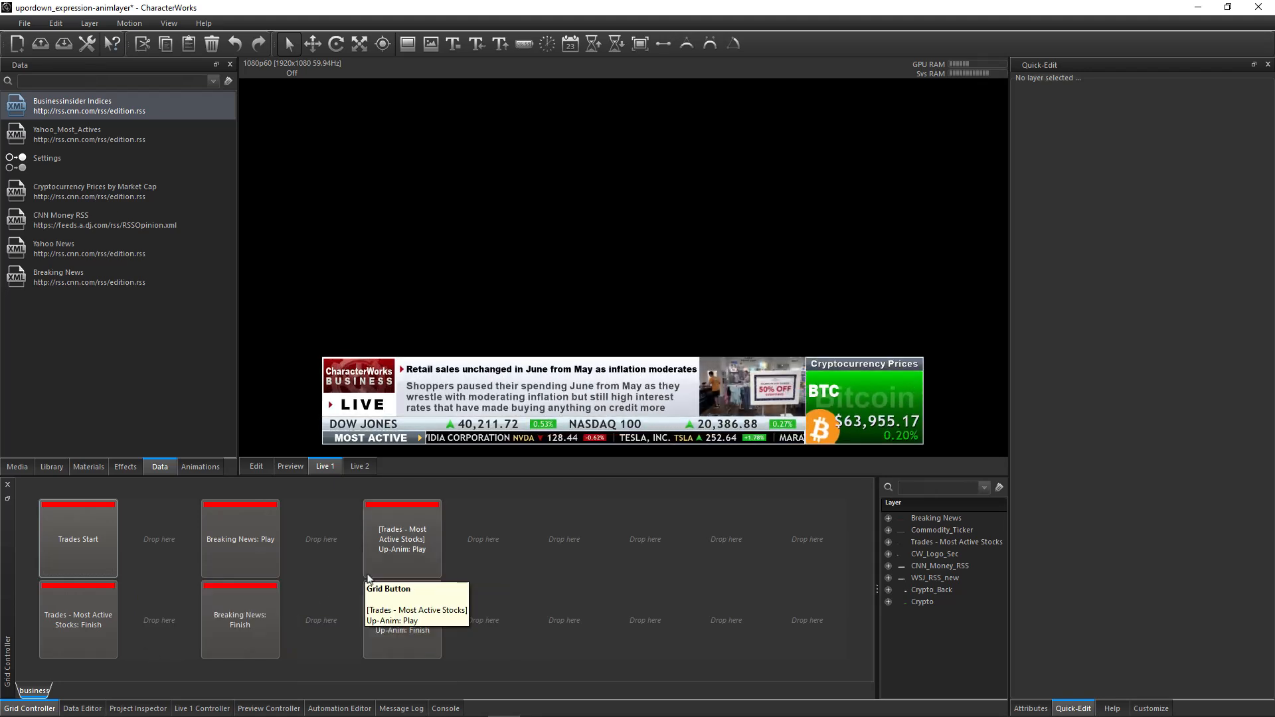
pyautogui.click(407, 546)
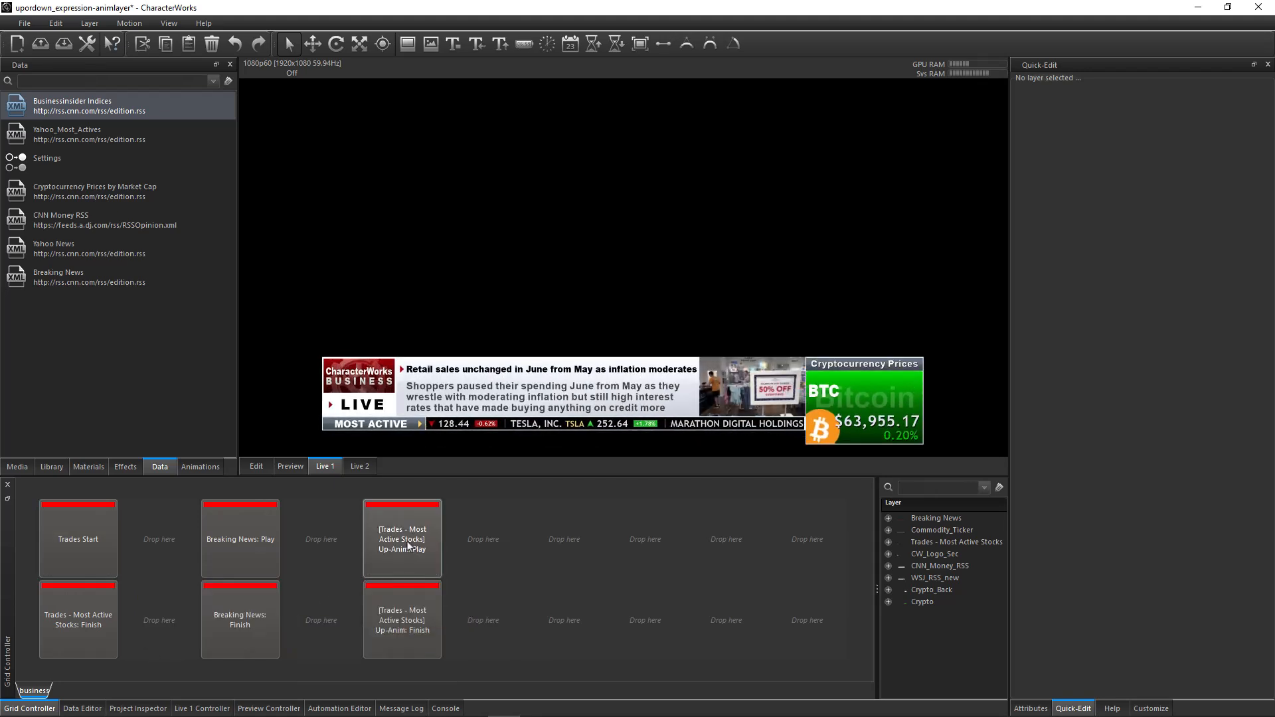
pyautogui.click(411, 624)
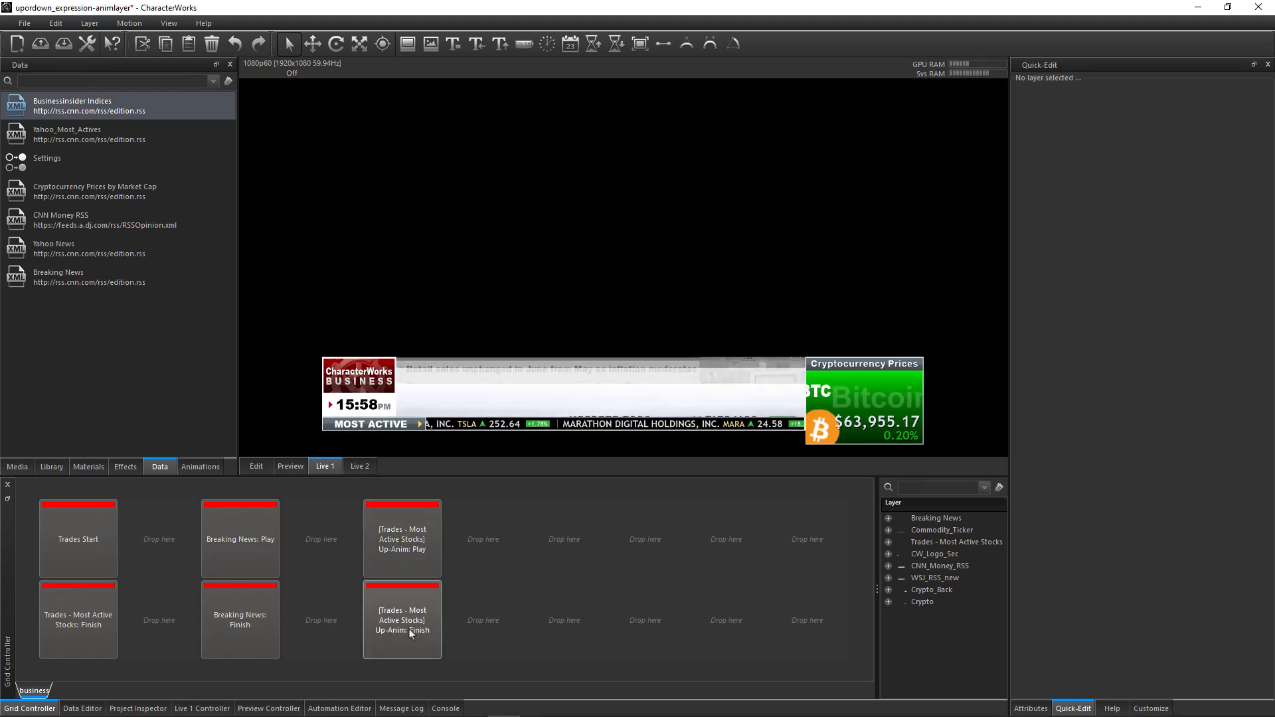
pyautogui.click(412, 557)
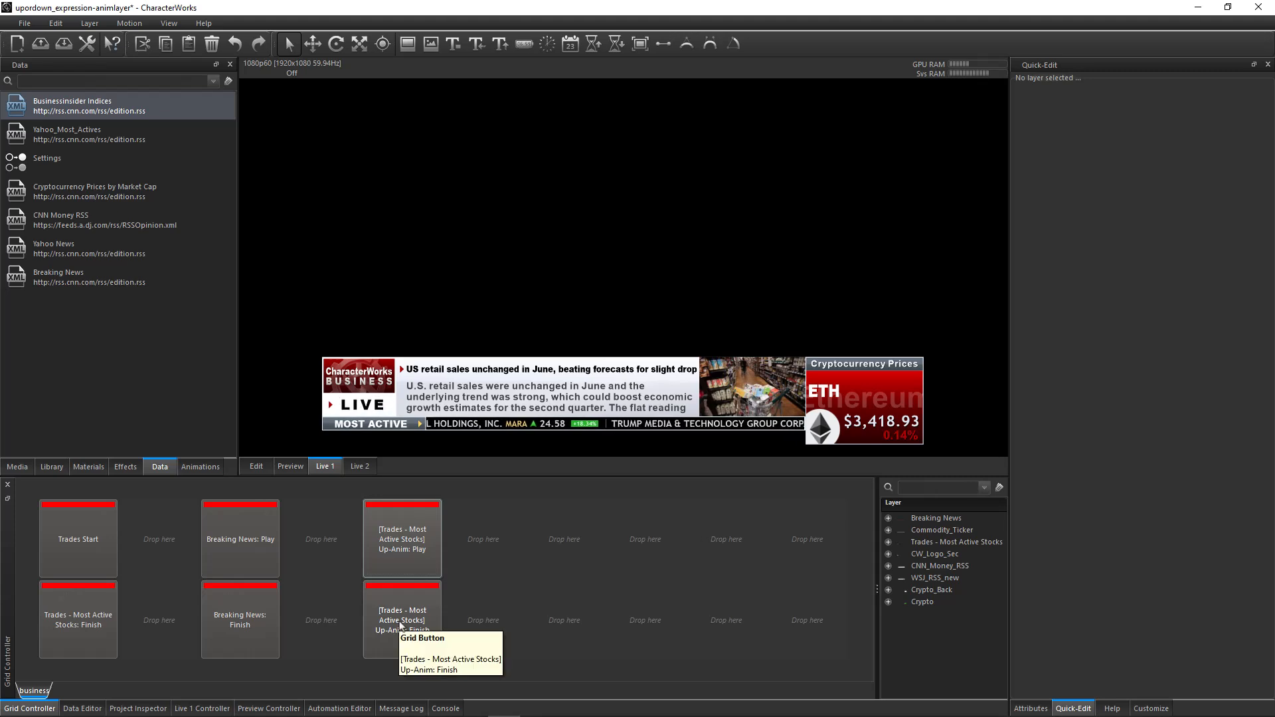
pyautogui.click(403, 625)
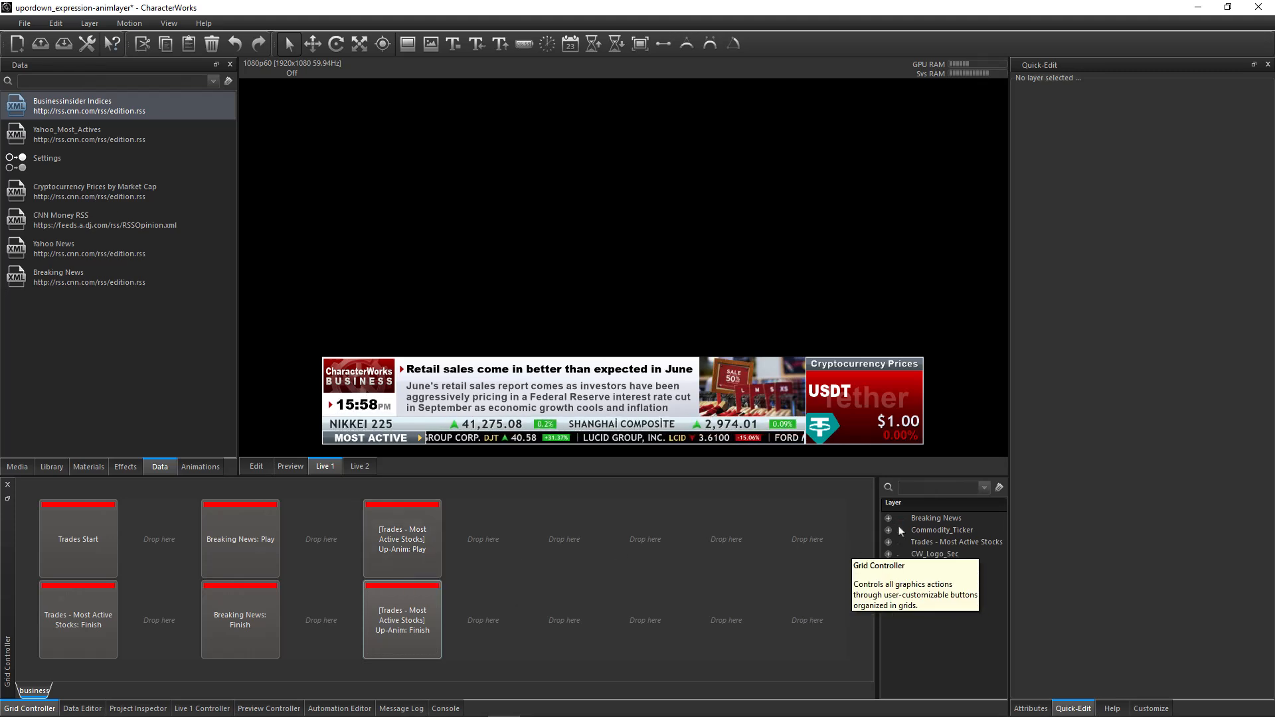
# Add Breaking News to two stacked empty cells in the business grid, the upper as Play and the lower as Finish
pyautogui.moveTo(937, 518); pyautogui.dragTo(580, 545)
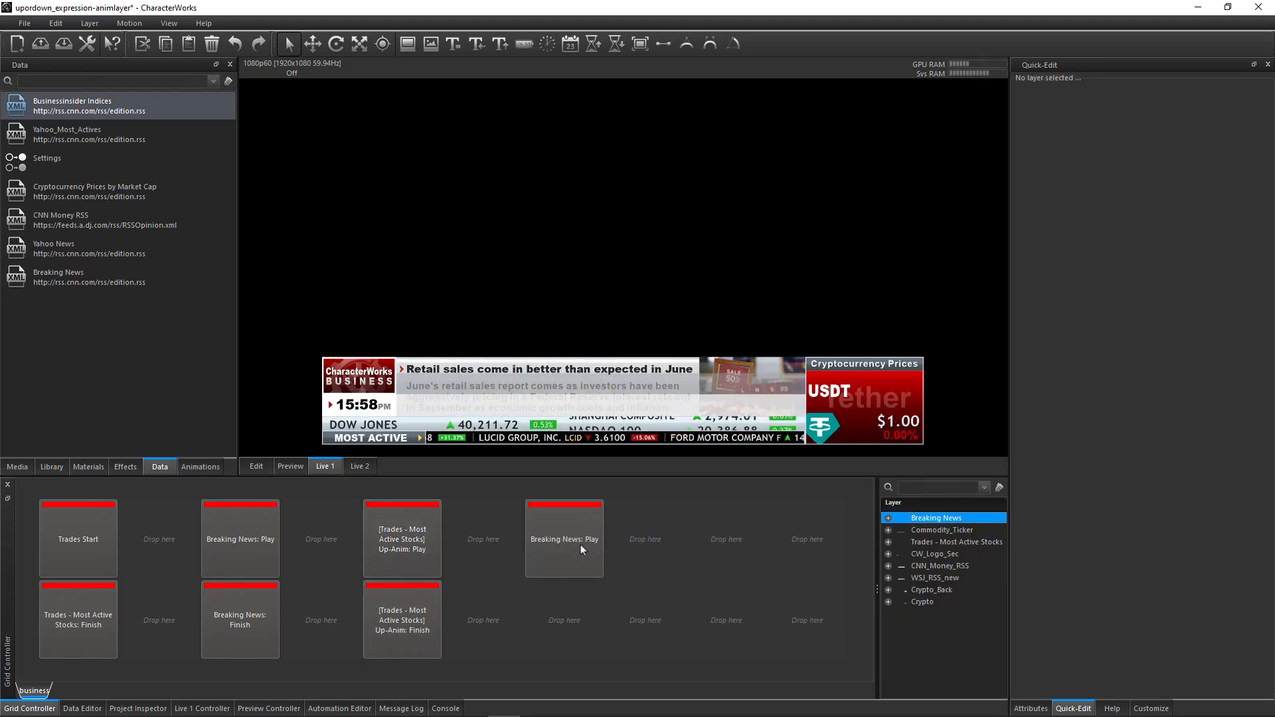
pyautogui.moveTo(936, 518); pyautogui.dragTo(560, 610)
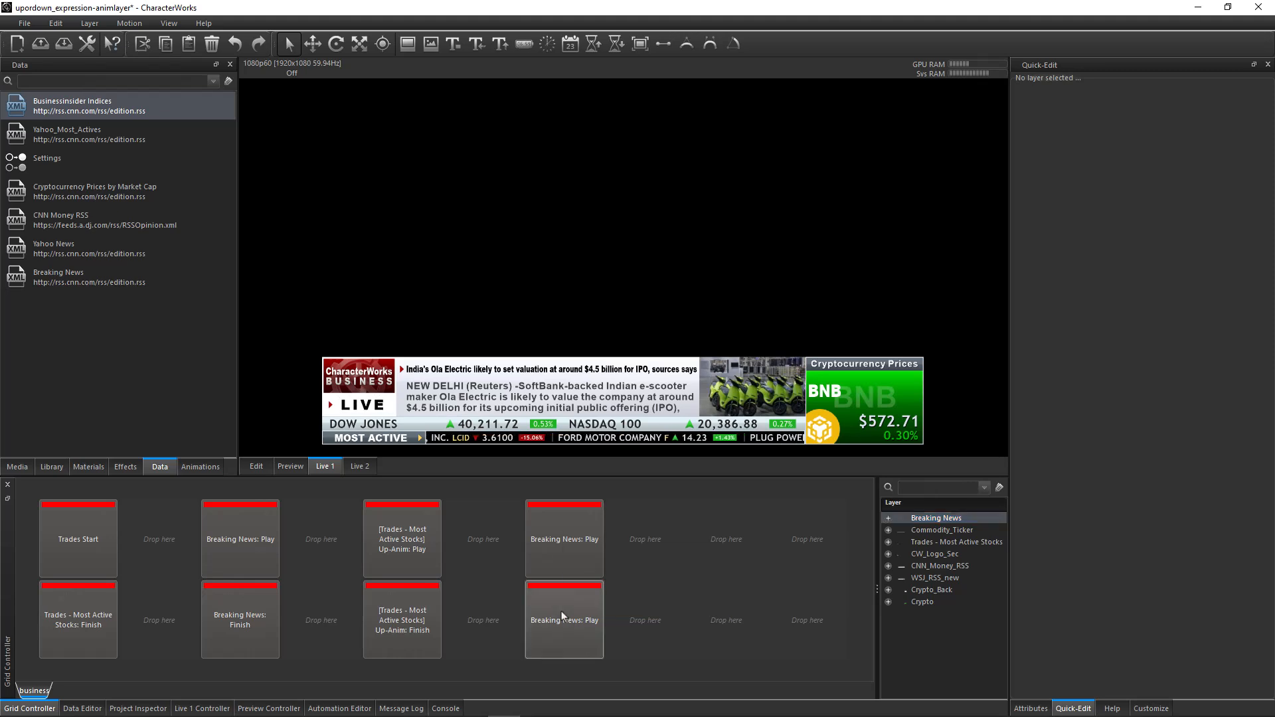
pyautogui.click(607, 353)
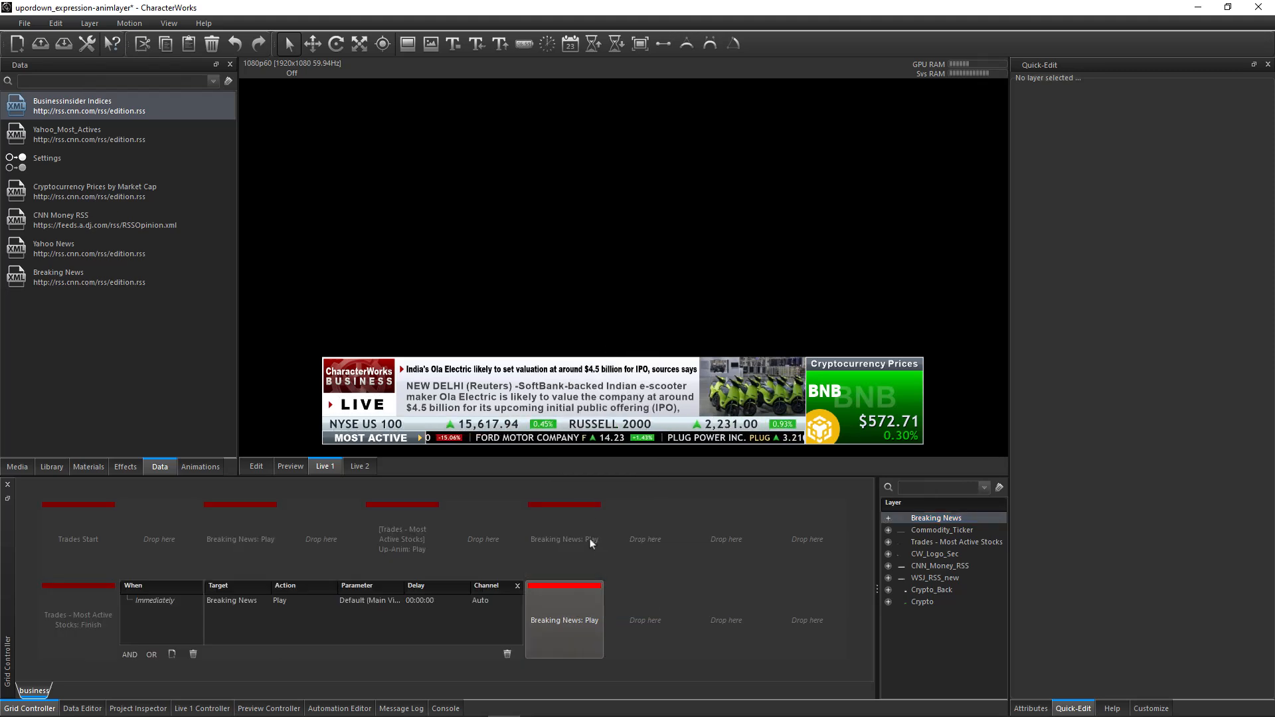
pyautogui.doubleClick(285, 600)
pyautogui.click(303, 703)
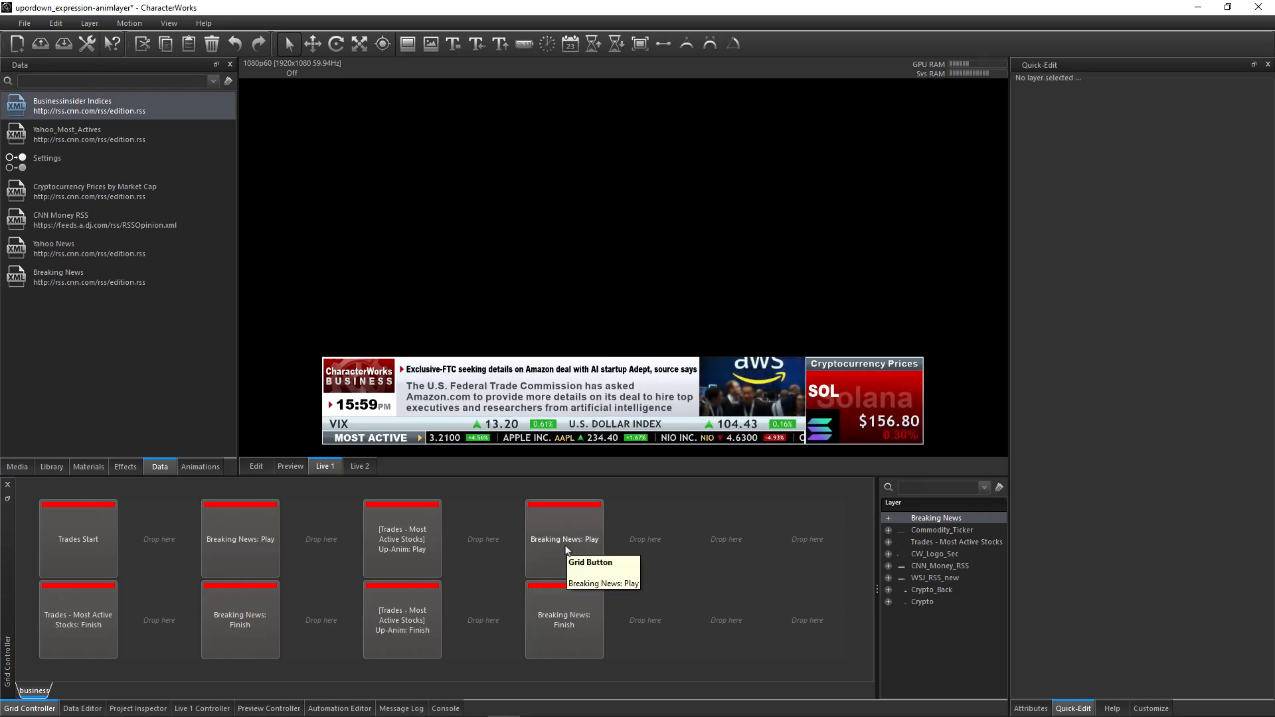
# Test running the new Breaking News Play cell followed by Up-Anim Play, then Breaking News Finish followed by Up-Anim Finish
pyautogui.click(557, 546)
pyautogui.click(408, 549)
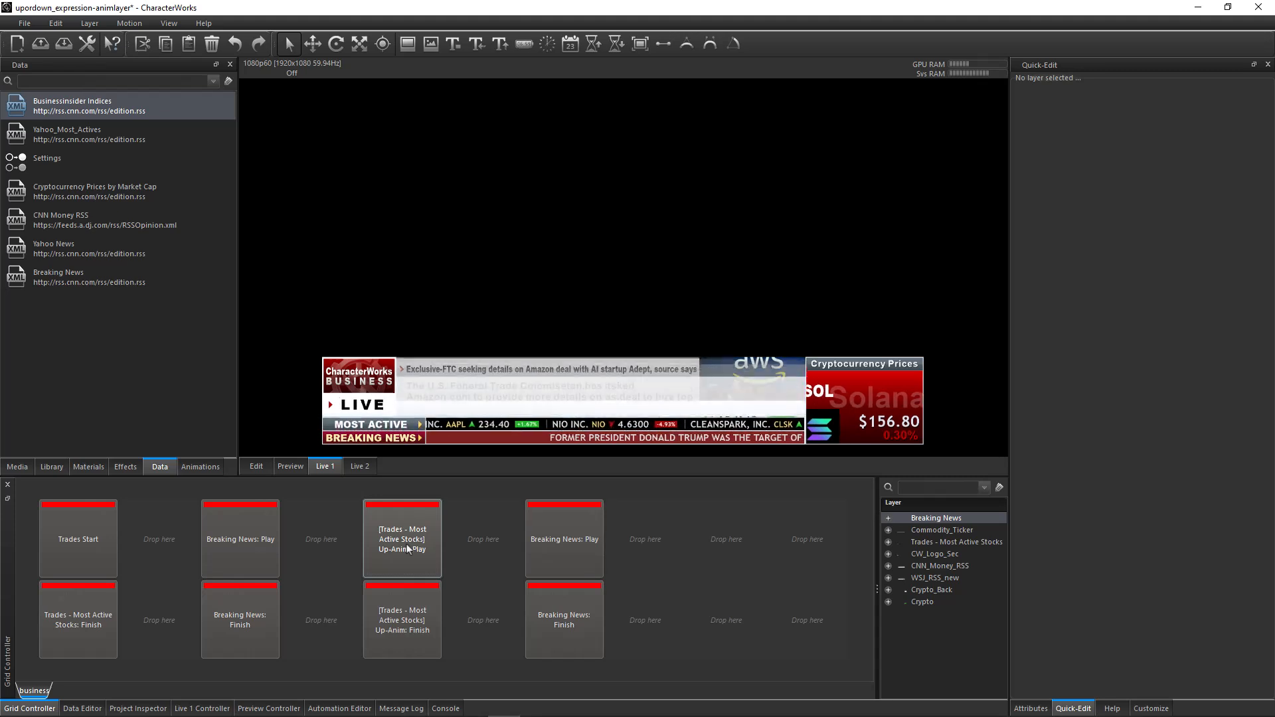
pyautogui.click(563, 627)
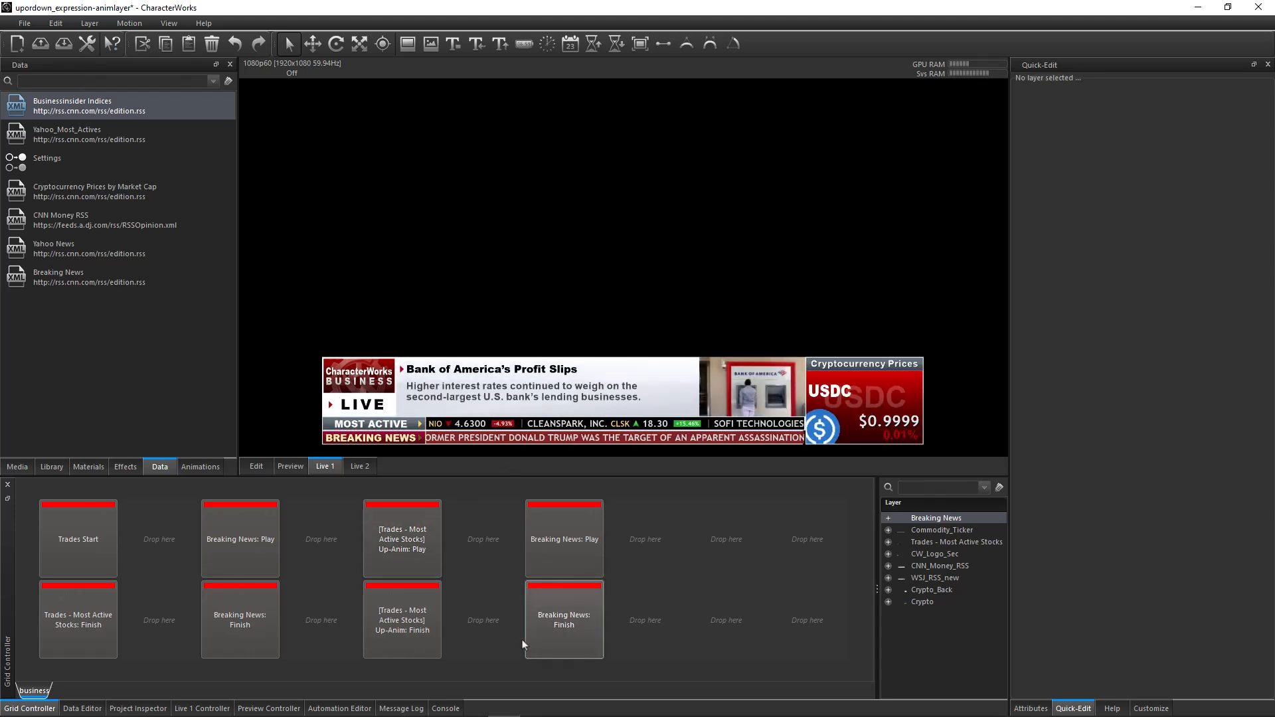
pyautogui.click(402, 621)
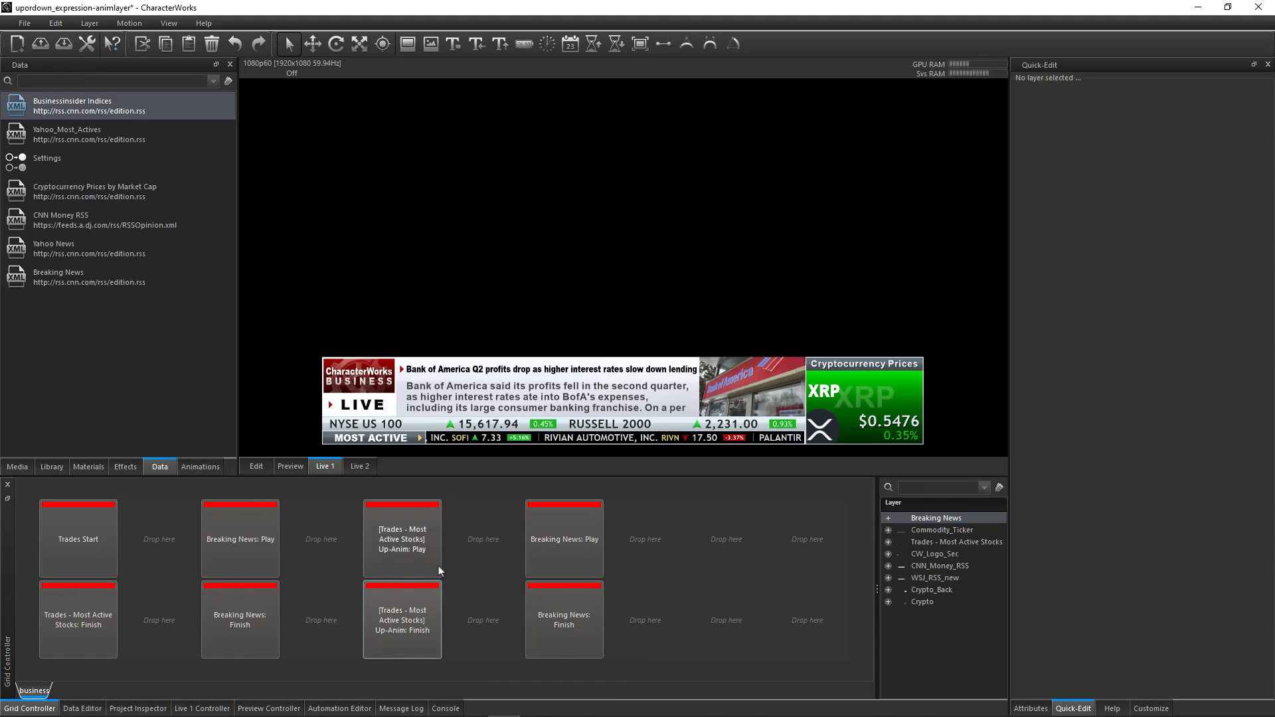
# Delete the Up-Anim Play and Up-Anim Finish cells from the grid and test Breaking News Play and Finish on their own
pyautogui.rightClick(402, 555)
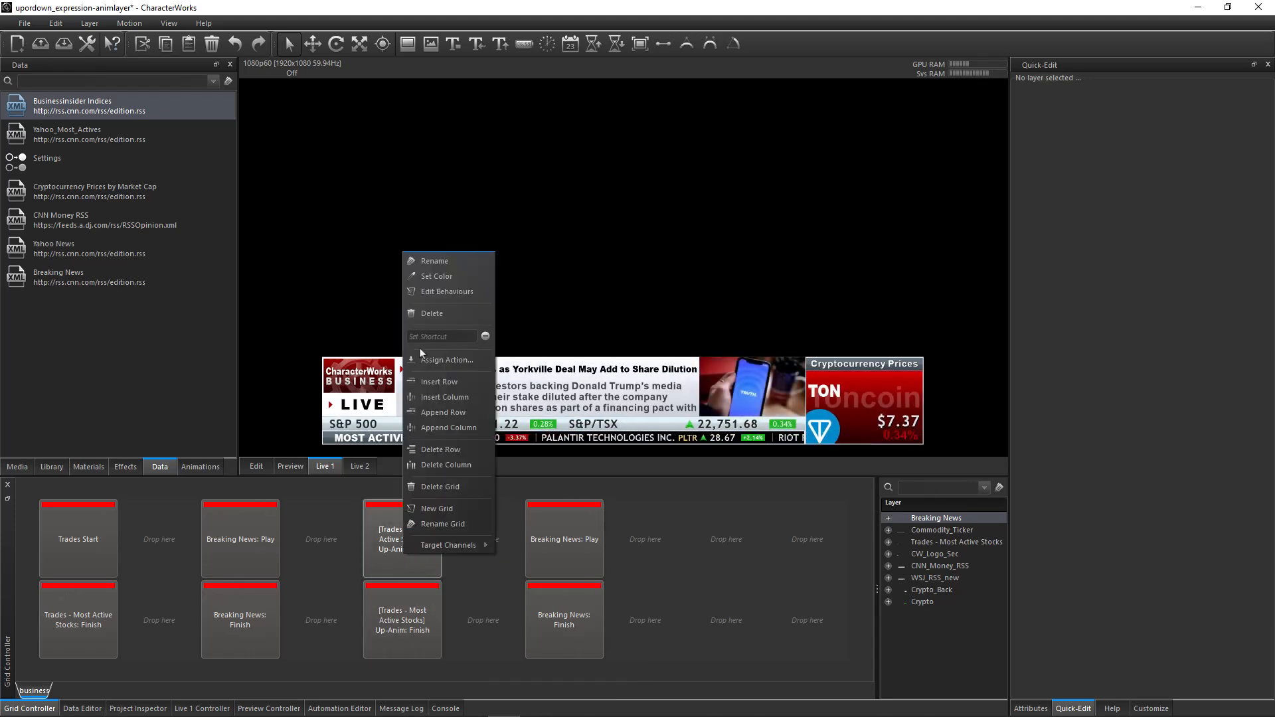
pyautogui.click(444, 314)
pyautogui.rightClick(417, 624)
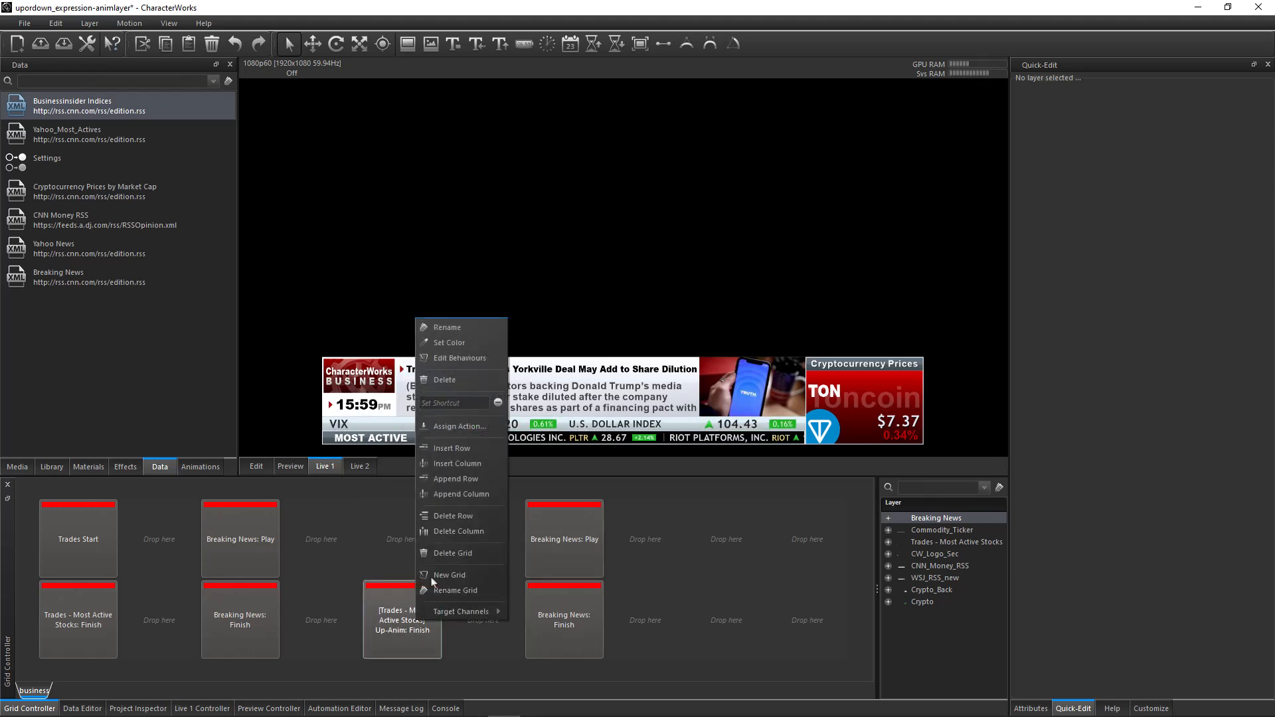
pyautogui.click(459, 368)
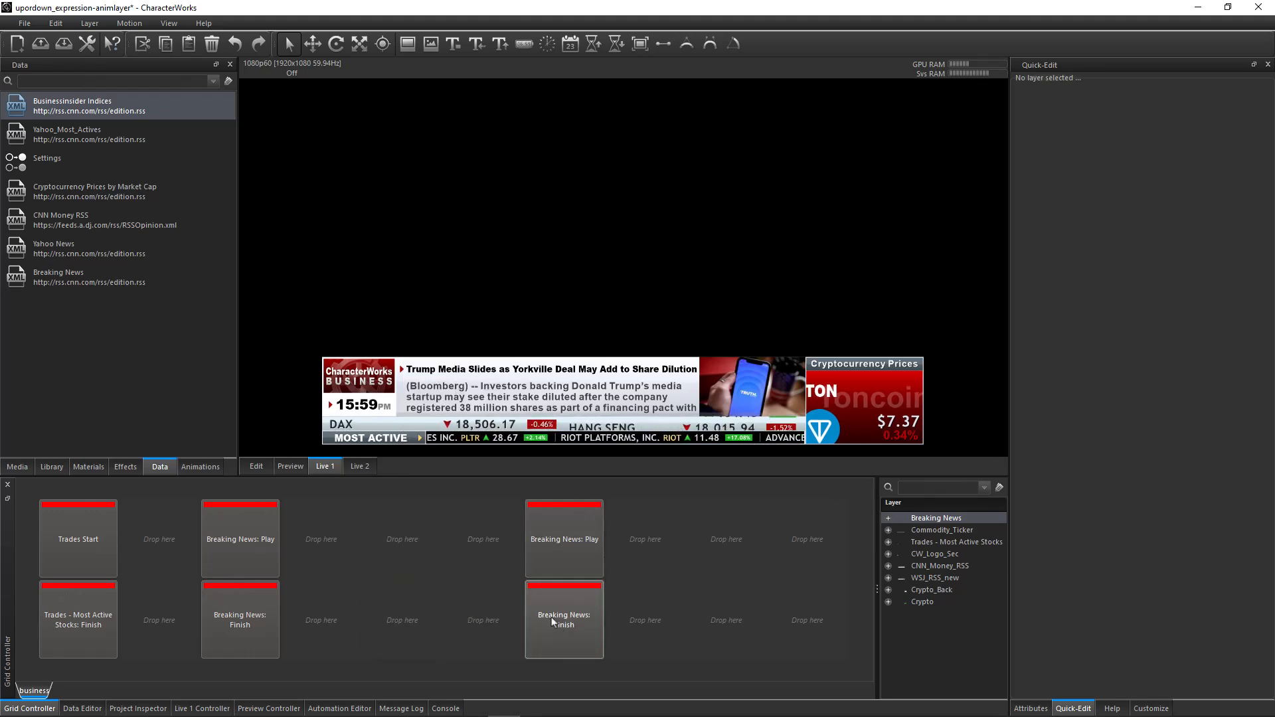
pyautogui.click(563, 547)
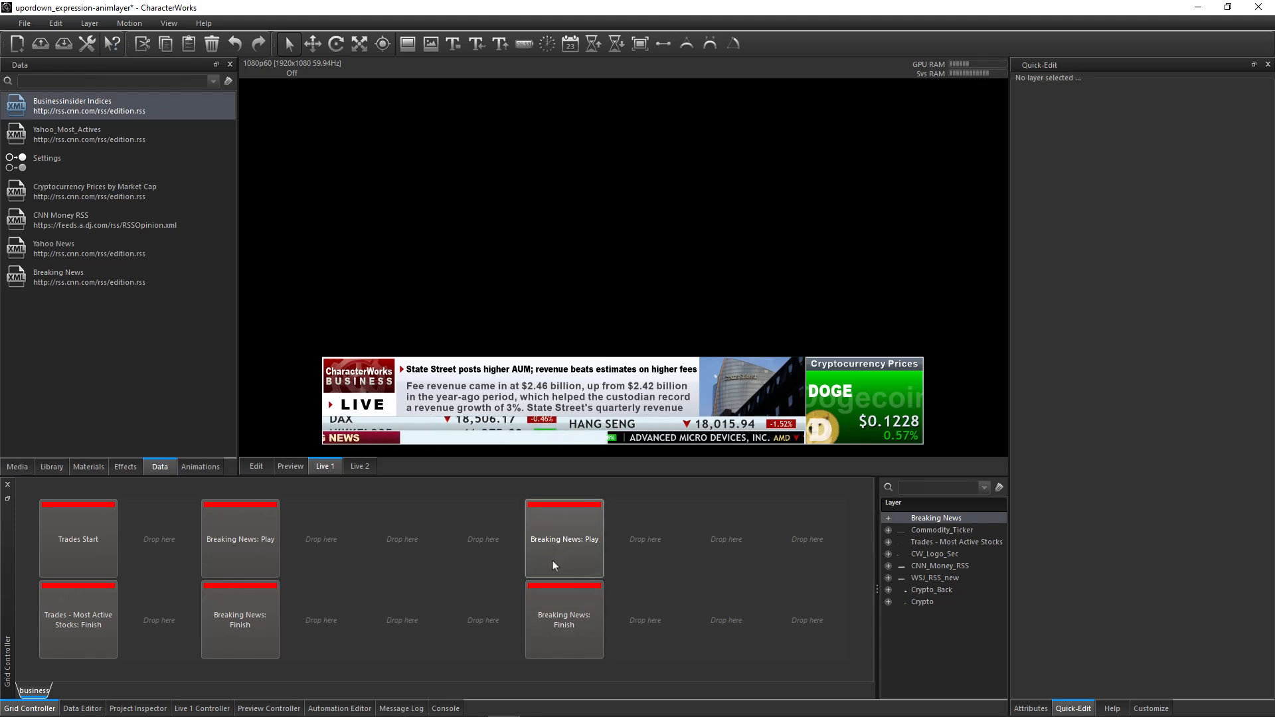
pyautogui.click(556, 624)
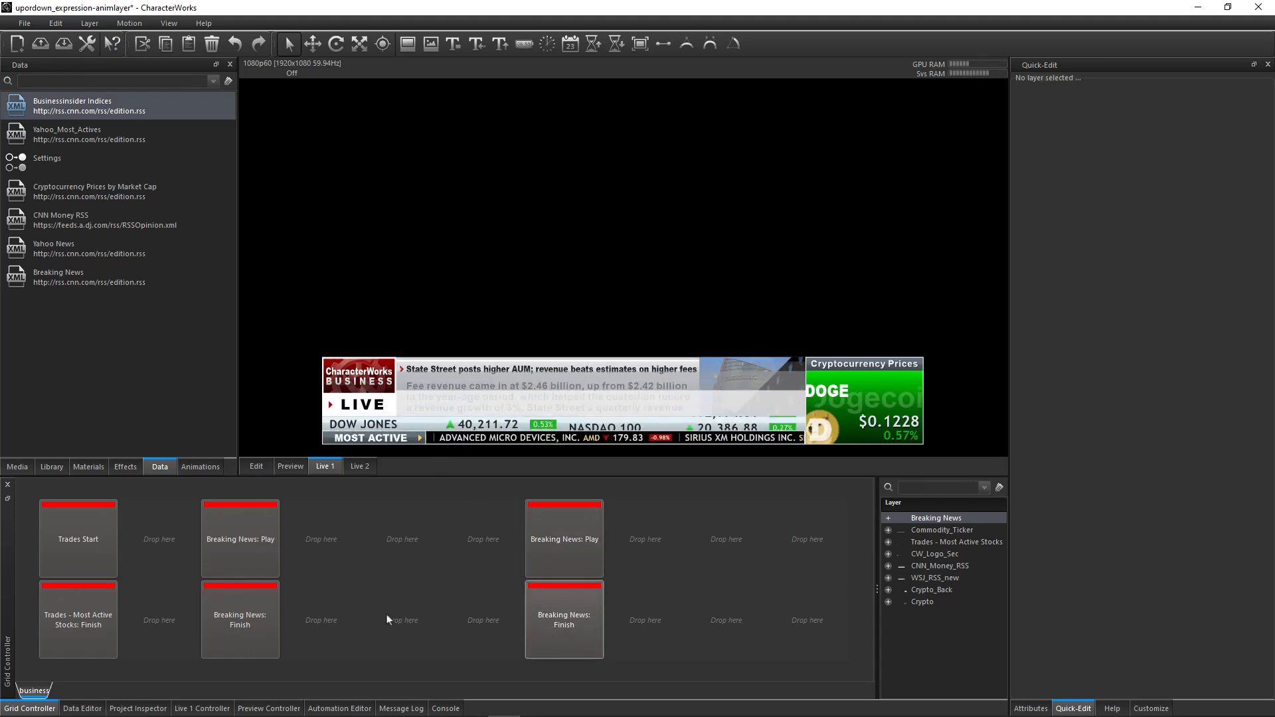
# Add a behaviour with the Play action to the Up-Anim animation of Trades - Most Active Stocks in the Project Inspector
pyautogui.click(161, 708)
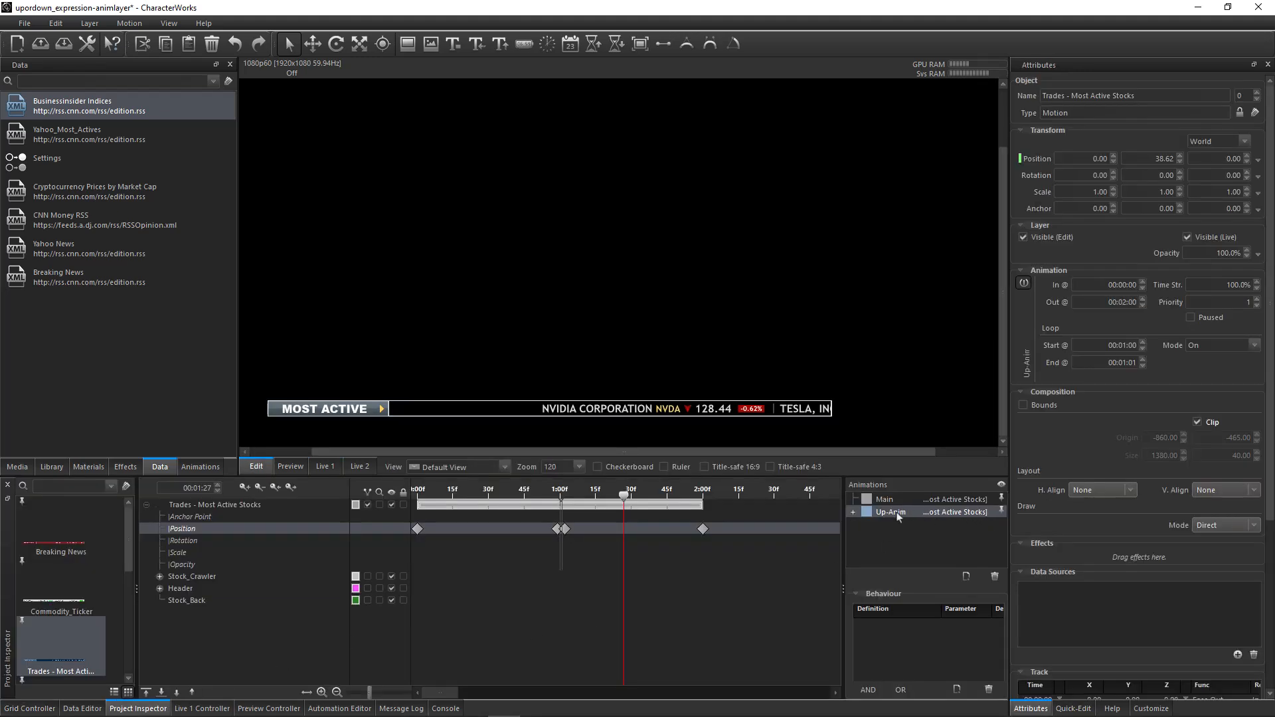
pyautogui.click(957, 690)
pyautogui.click(893, 624)
pyautogui.click(893, 624)
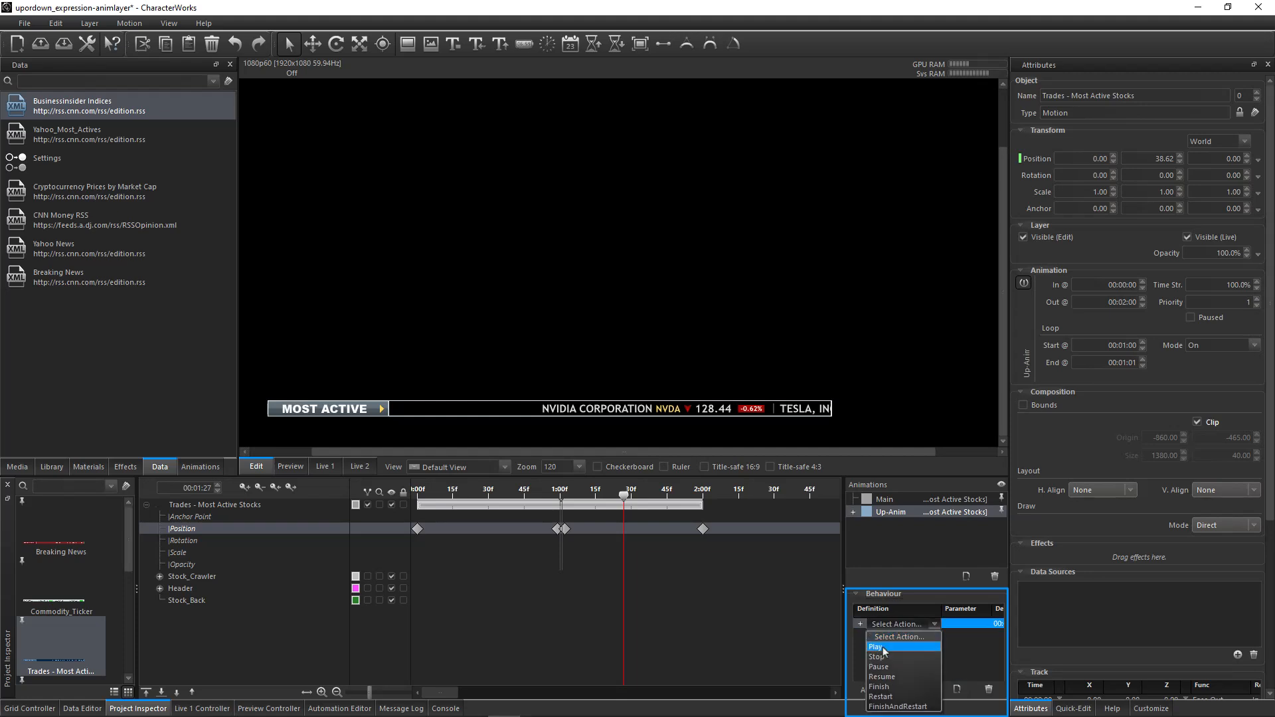
pyautogui.click(881, 647)
pyautogui.click(863, 627)
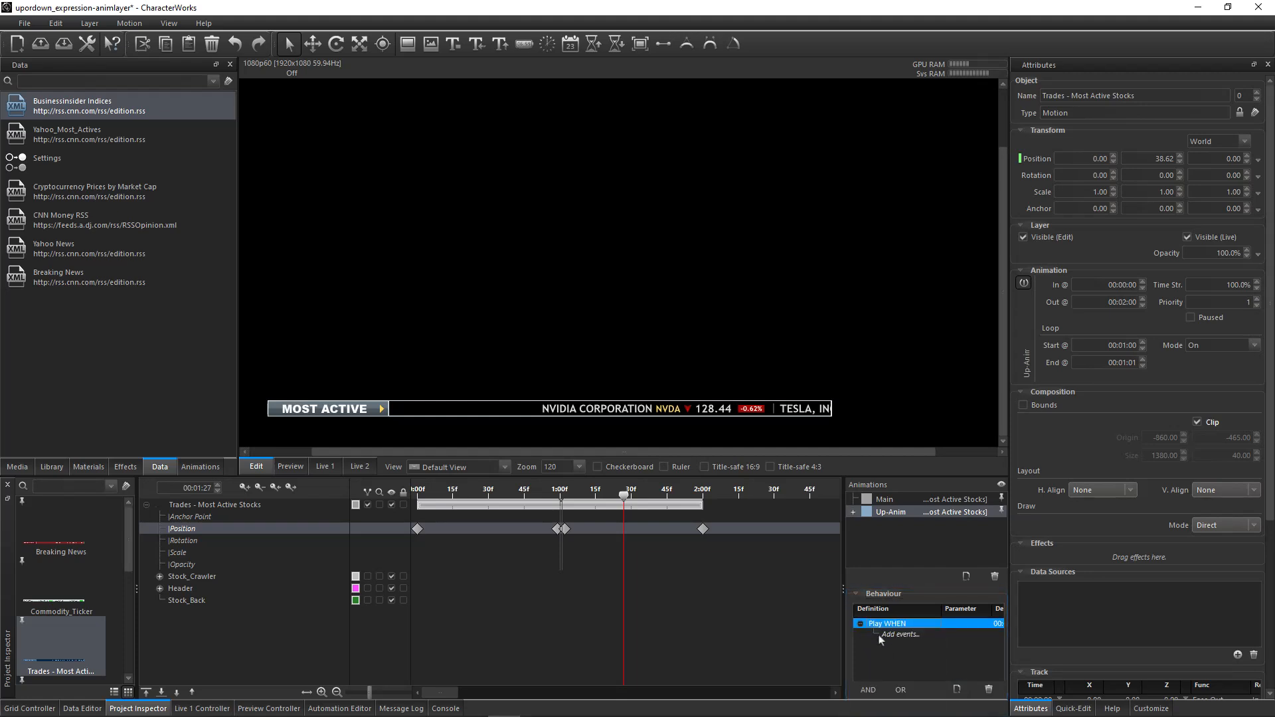
# Insert the Breaking News Started motion event as the trigger of Up-Anim's Play behaviour
pyautogui.rightClick(892, 635)
pyautogui.click(924, 624)
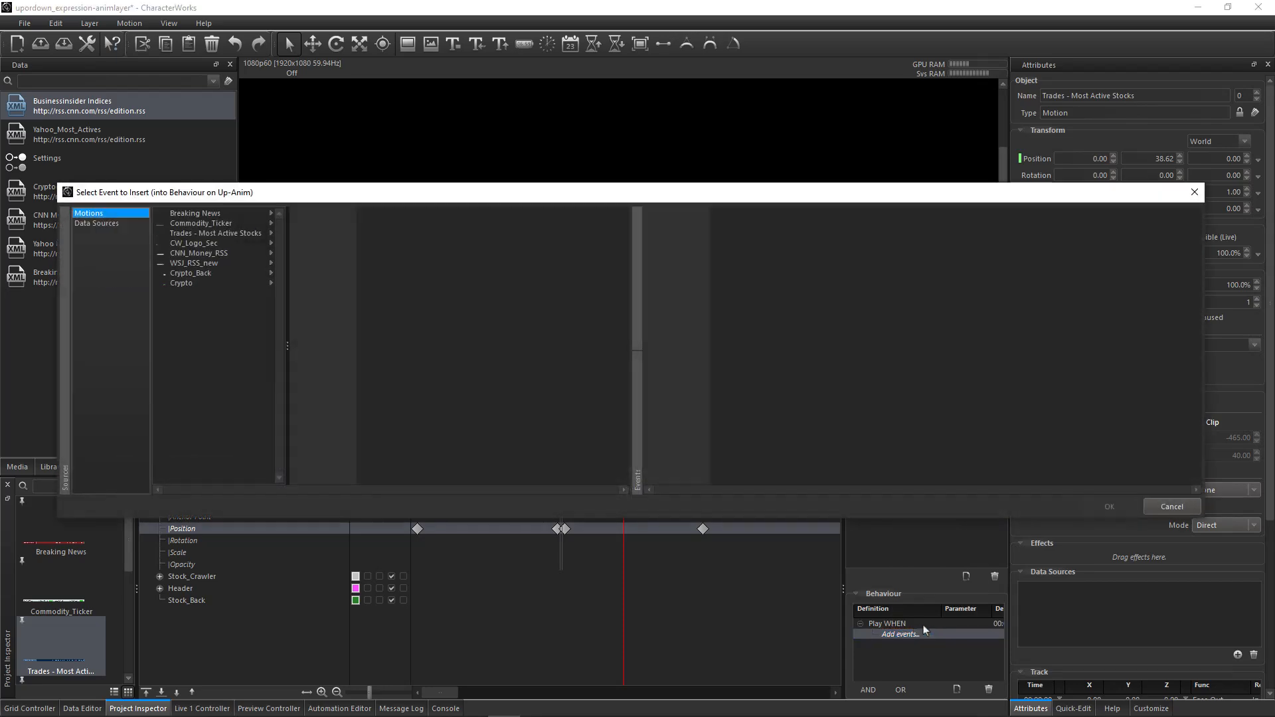
pyautogui.click(214, 216)
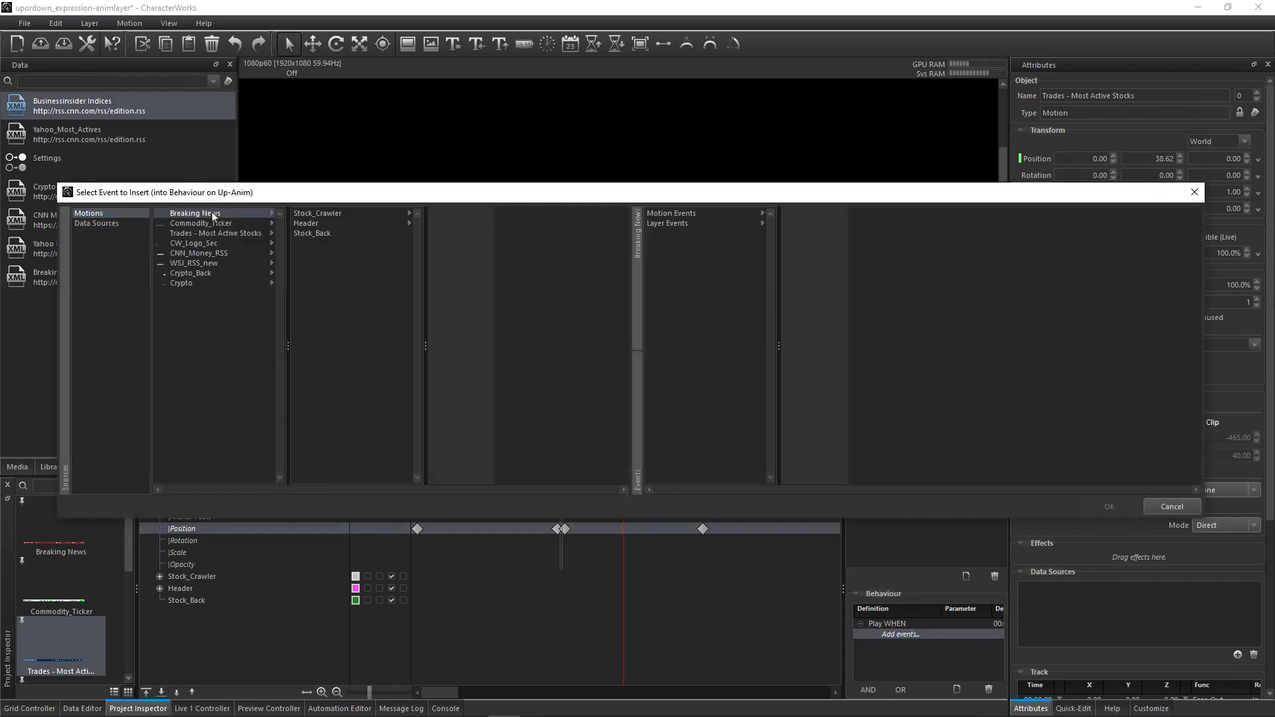
pyautogui.click(682, 215)
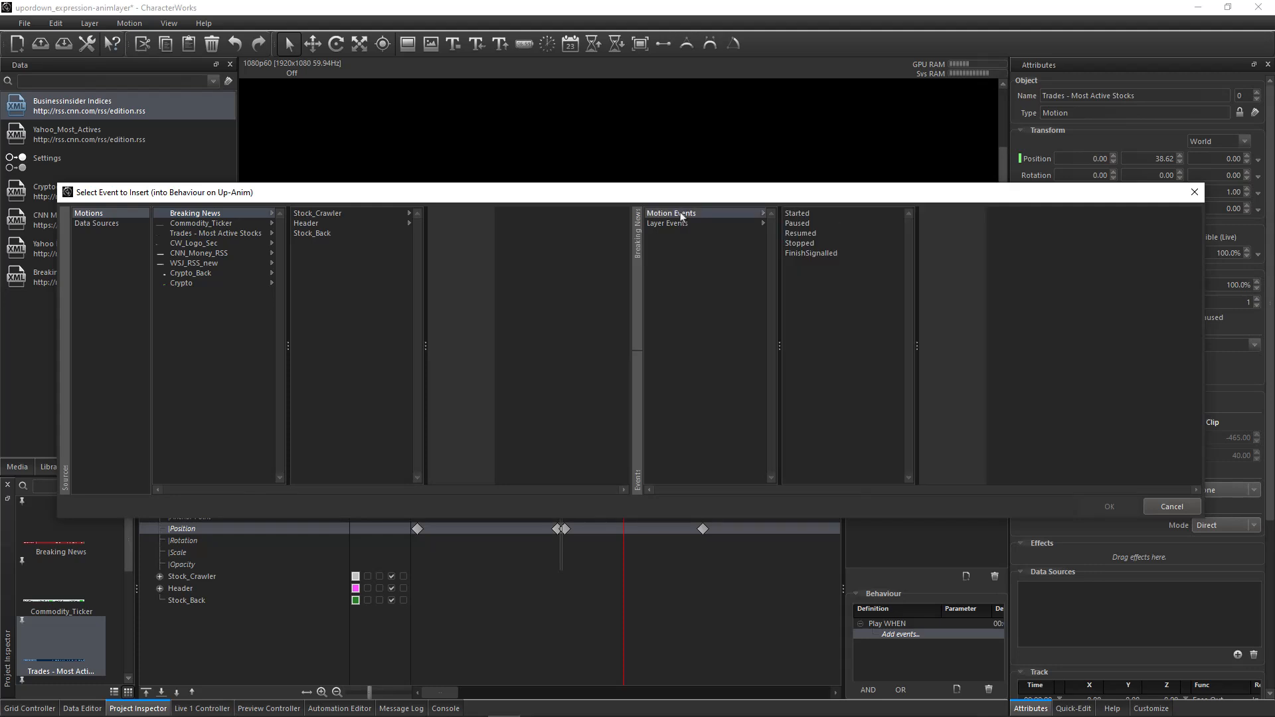
pyautogui.click(796, 213)
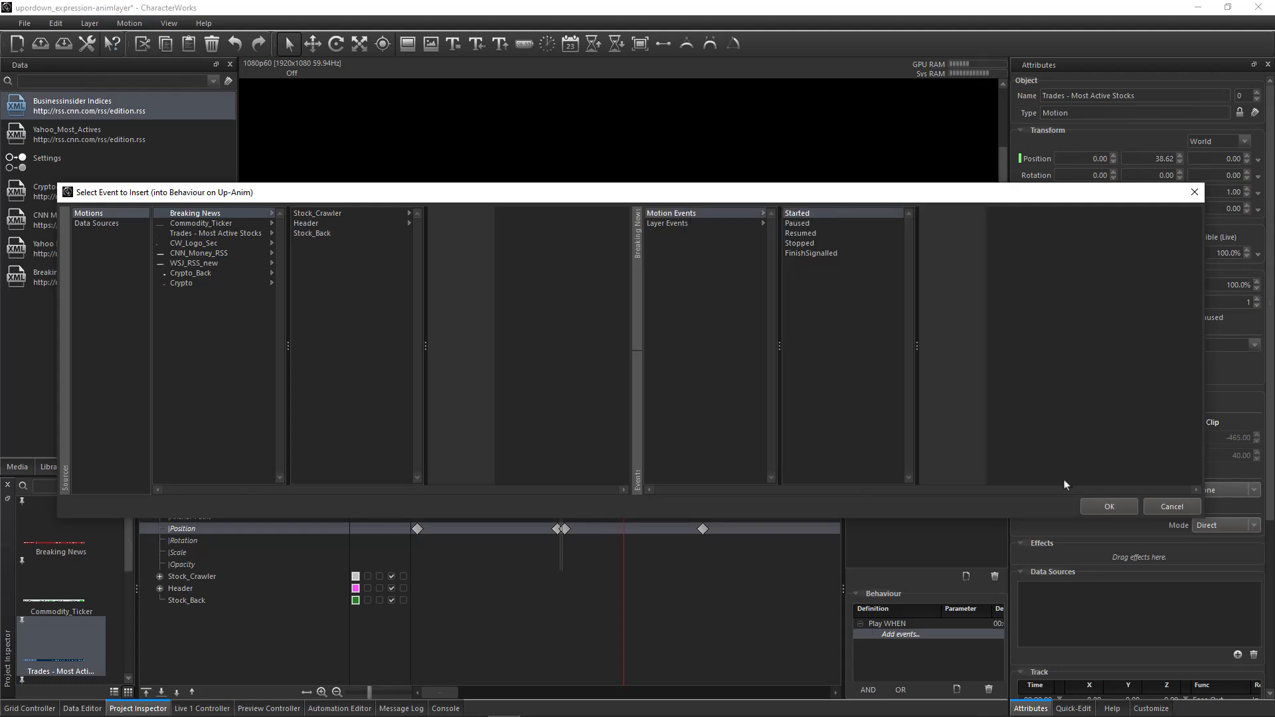
pyautogui.click(1107, 507)
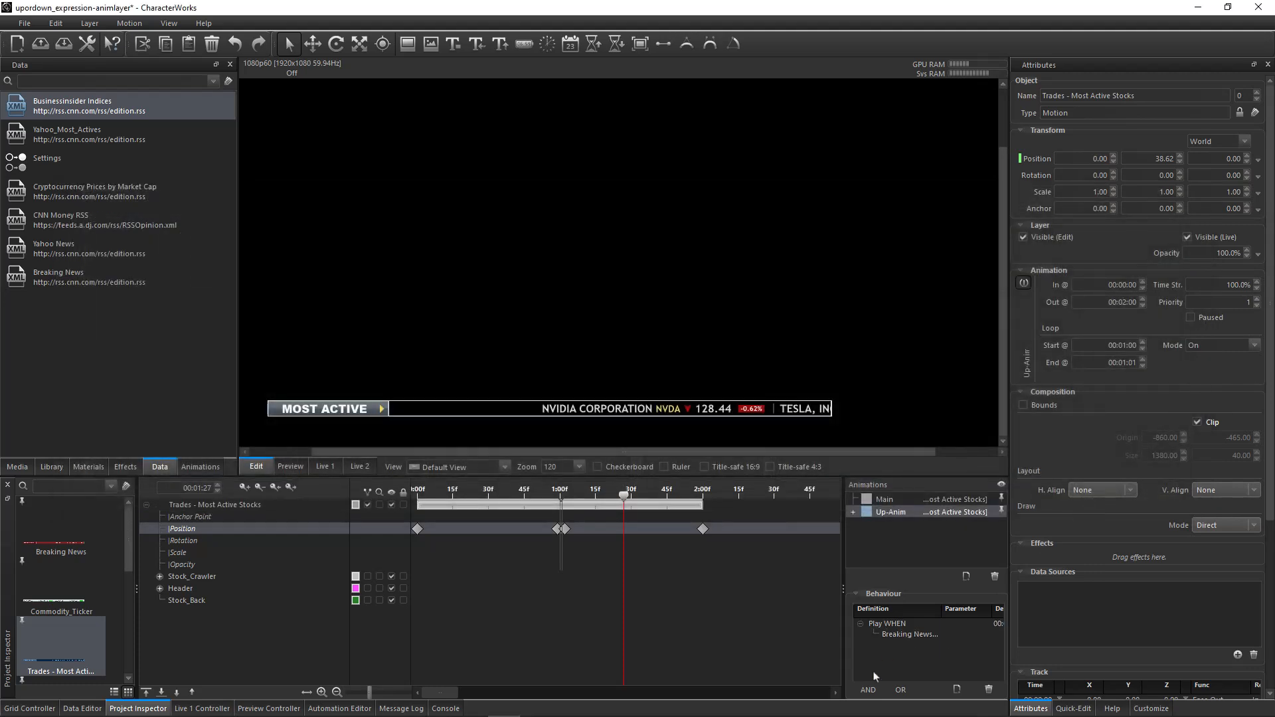
# Add a second behaviour with the Finish action to the Up-Anim animation
pyautogui.click(860, 623)
pyautogui.click(957, 689)
pyautogui.doubleClick(885, 637)
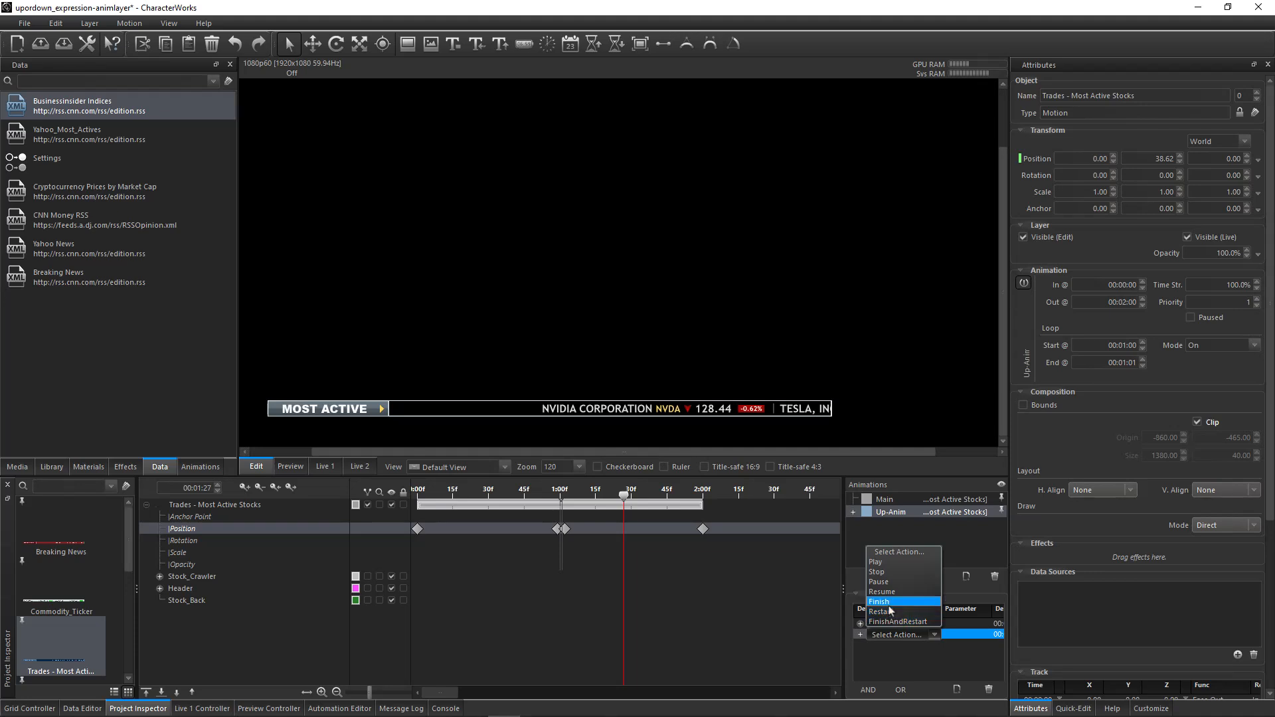
pyautogui.click(878, 602)
pyautogui.click(867, 638)
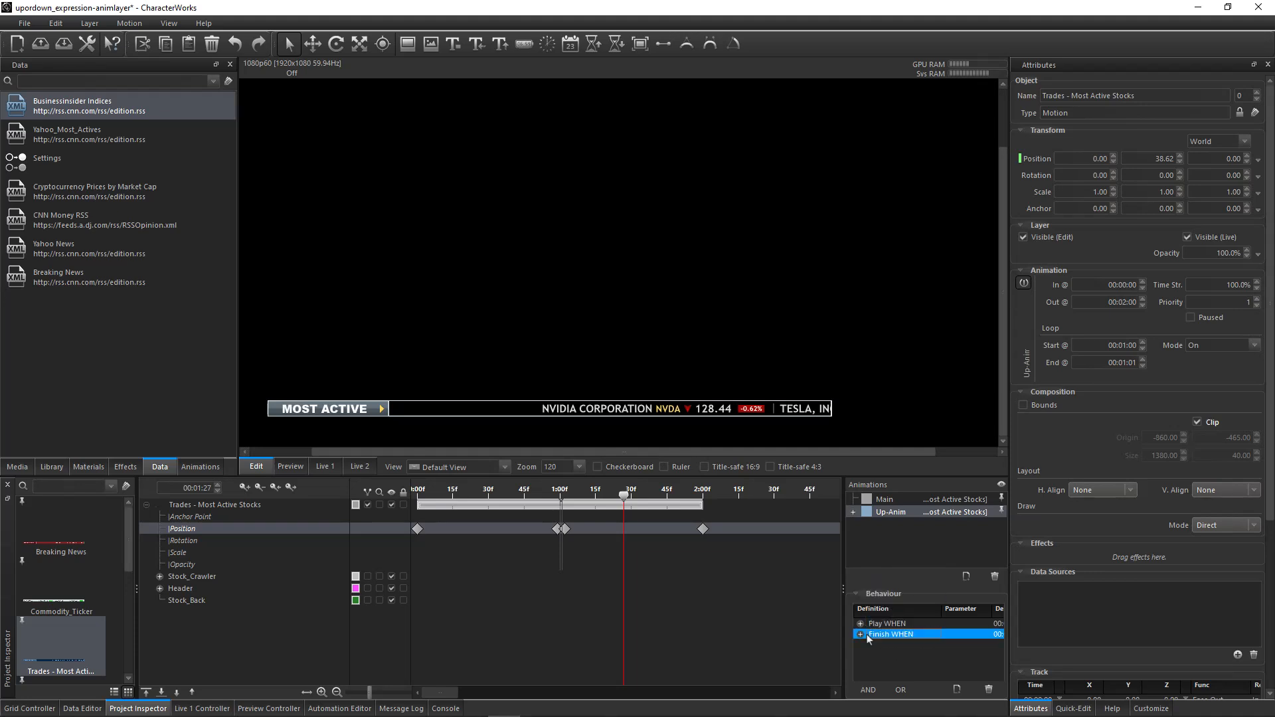
# Insert the Breaking News FinishSignalled motion event as the trigger of Up-Anim's Finish behaviour
pyautogui.click(888, 646)
pyautogui.rightClick(888, 646)
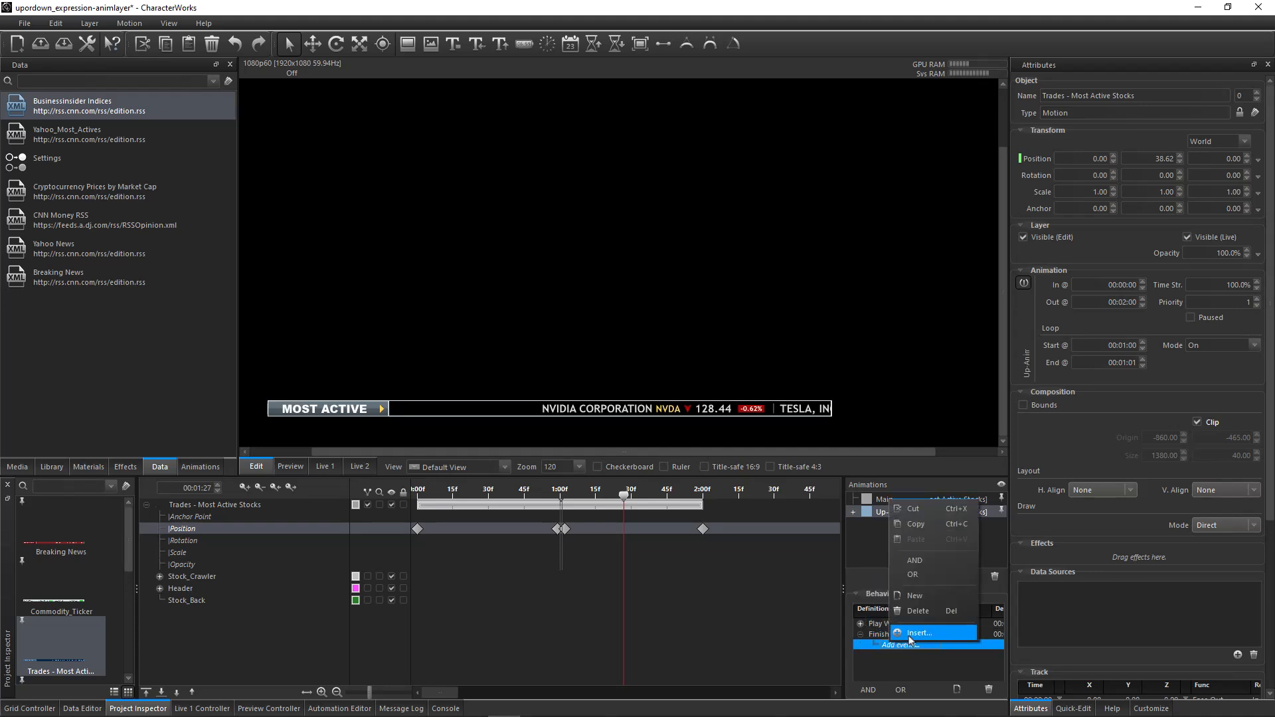
pyautogui.click(909, 634)
pyautogui.click(226, 213)
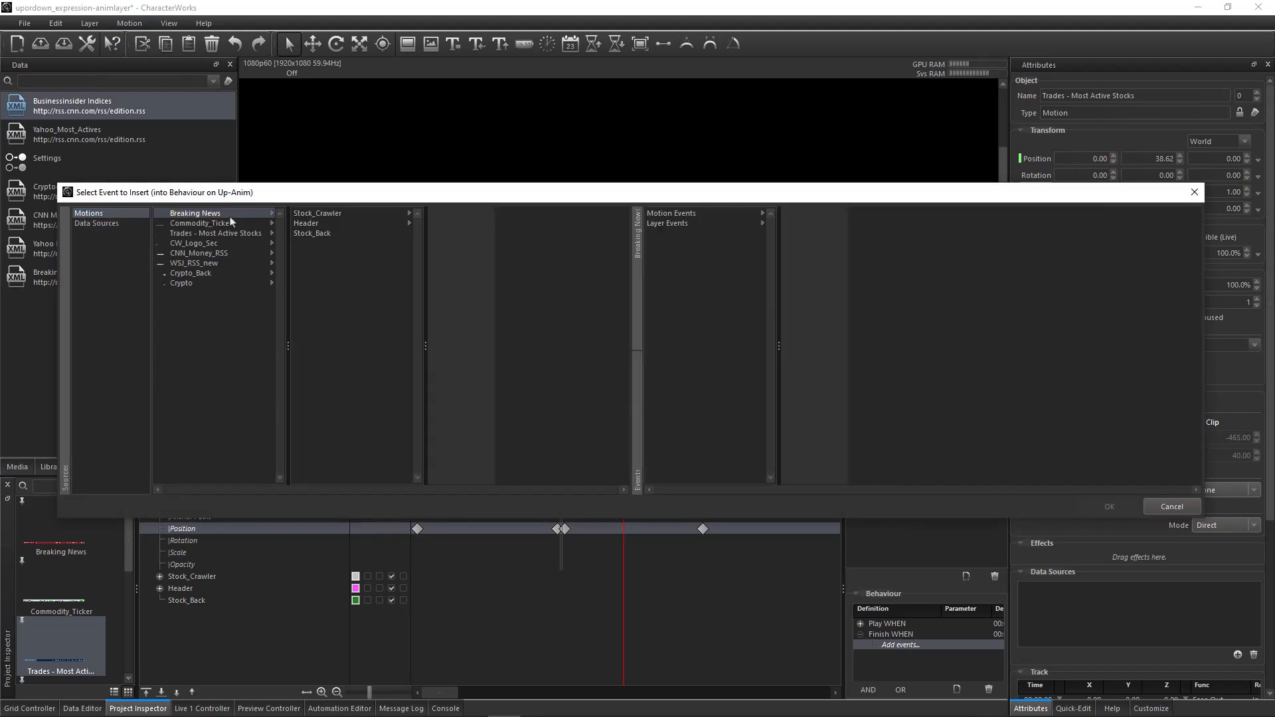
pyautogui.click(694, 214)
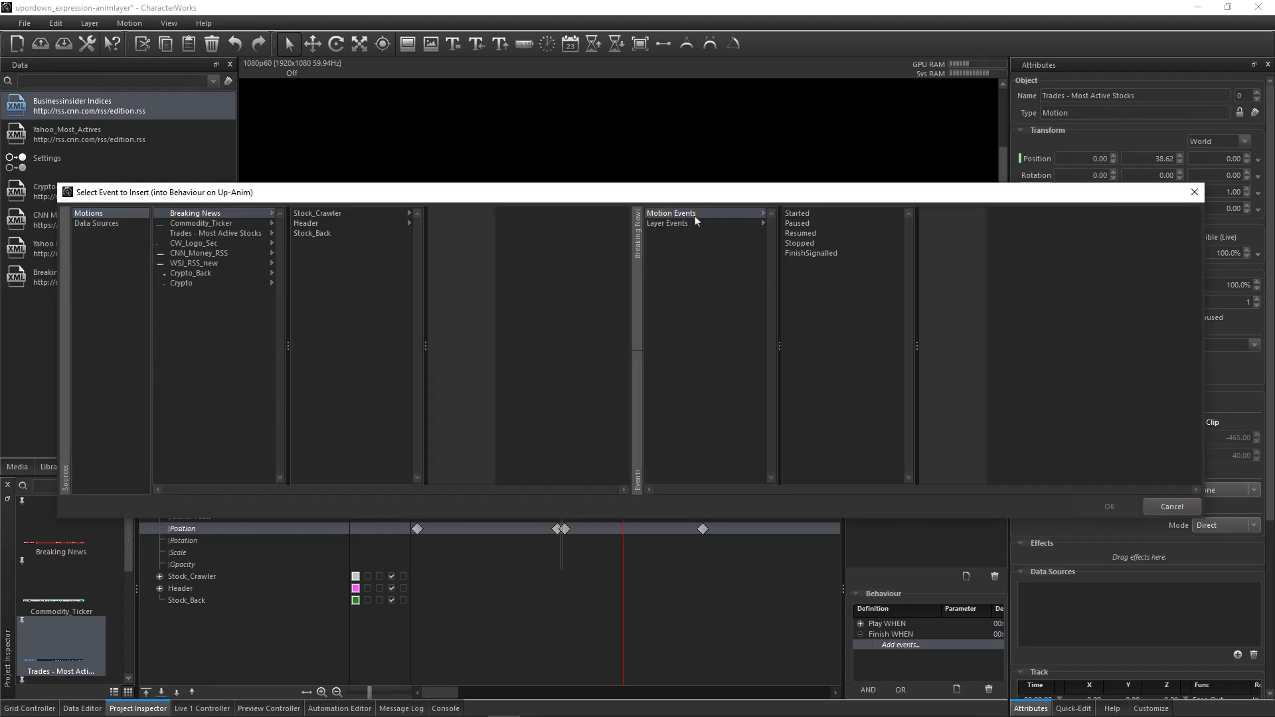
pyautogui.click(817, 255)
pyautogui.click(1109, 507)
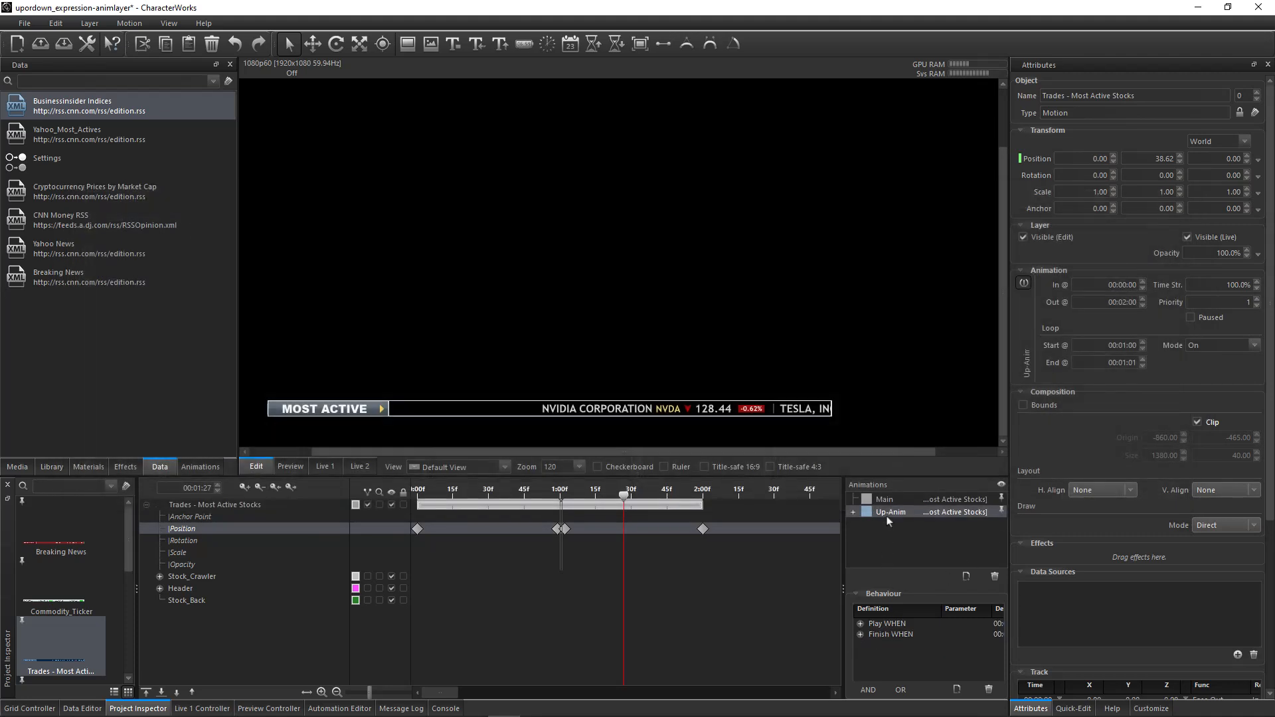
# Review the Play and Finish behaviours of the Up-Anim animation
pyautogui.click(887, 627)
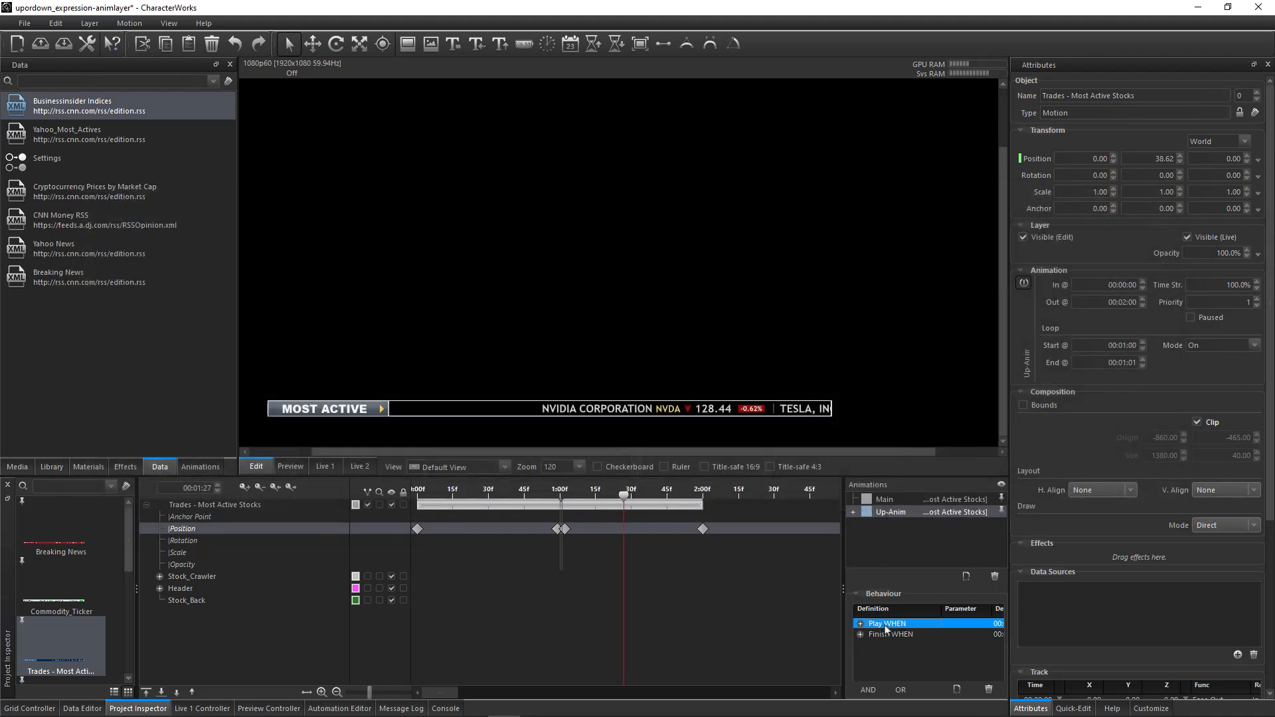
pyautogui.click(888, 638)
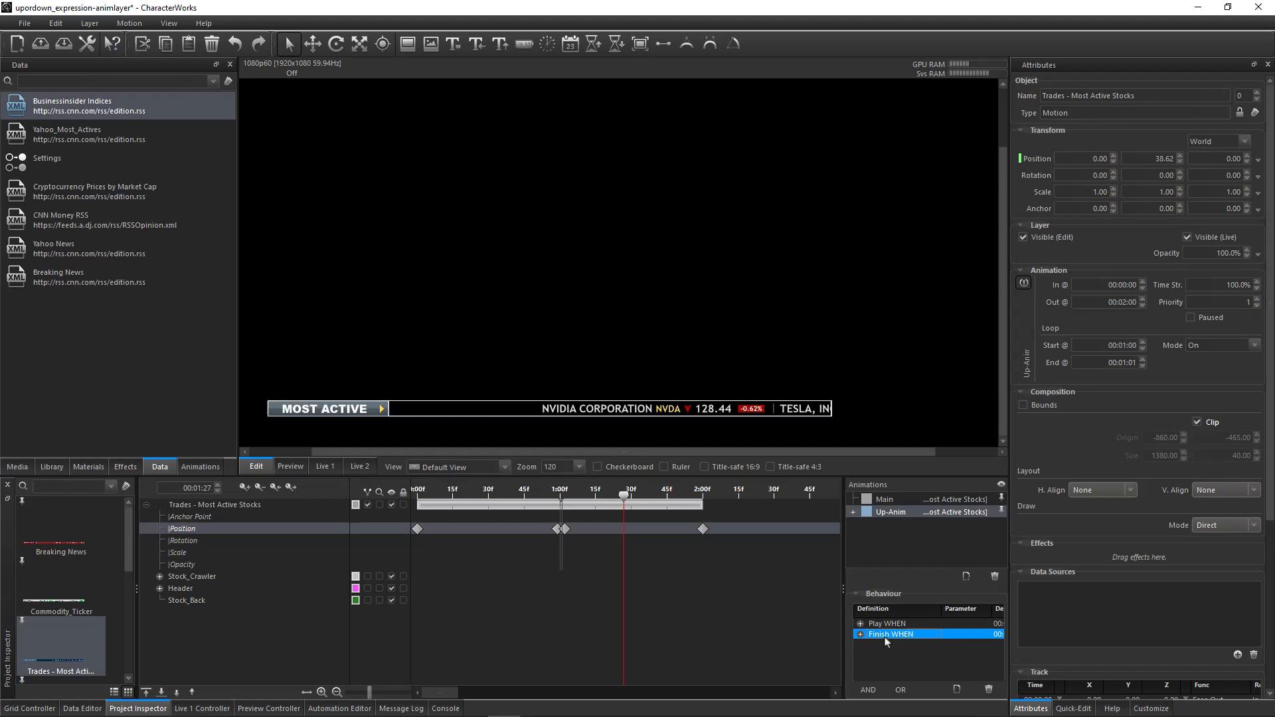
# Test the ticker's automatic movement on Live 1 with the trades graphics running by playing, finishing and replaying Breaking News
pyautogui.click(44, 709)
pyautogui.click(86, 643)
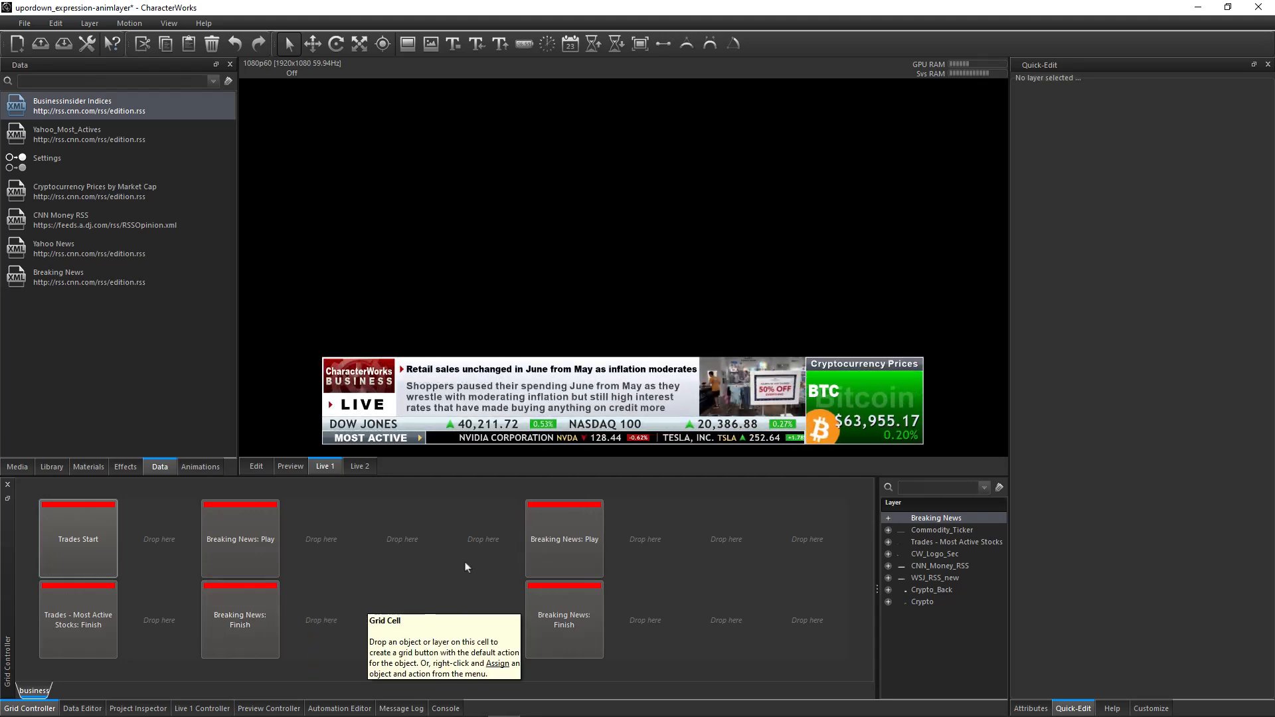
pyautogui.click(535, 556)
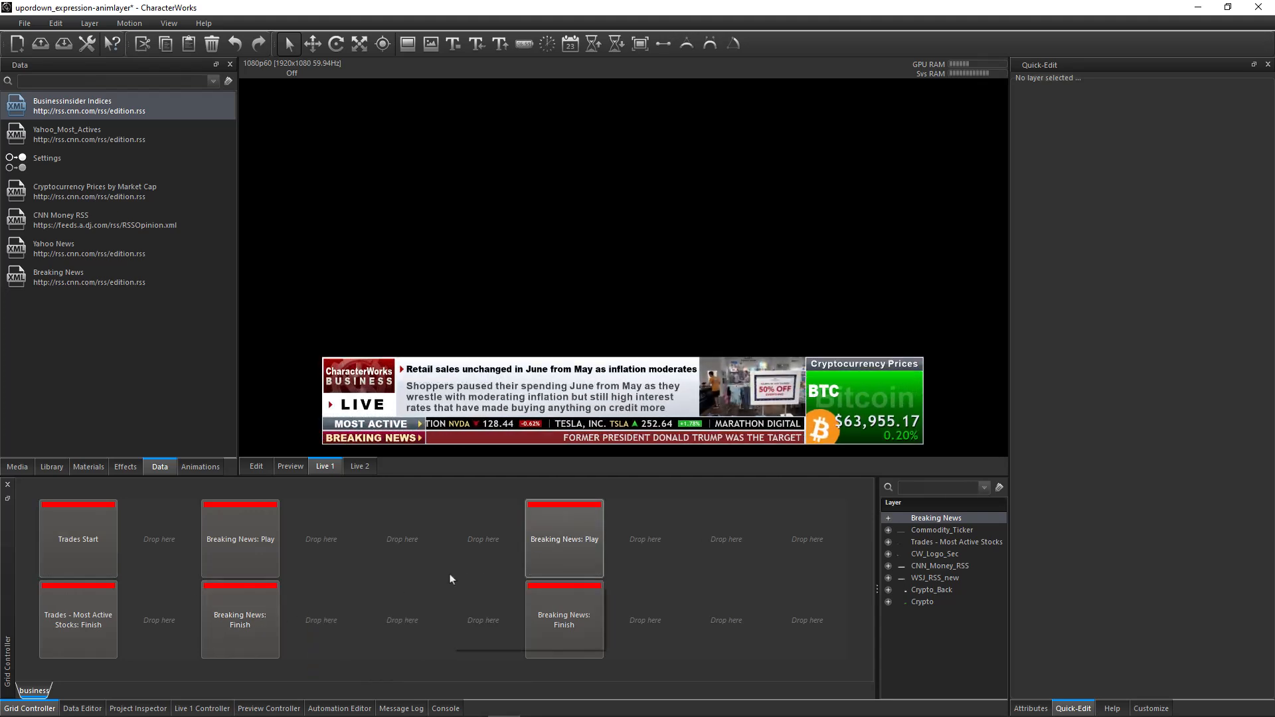
pyautogui.click(557, 603)
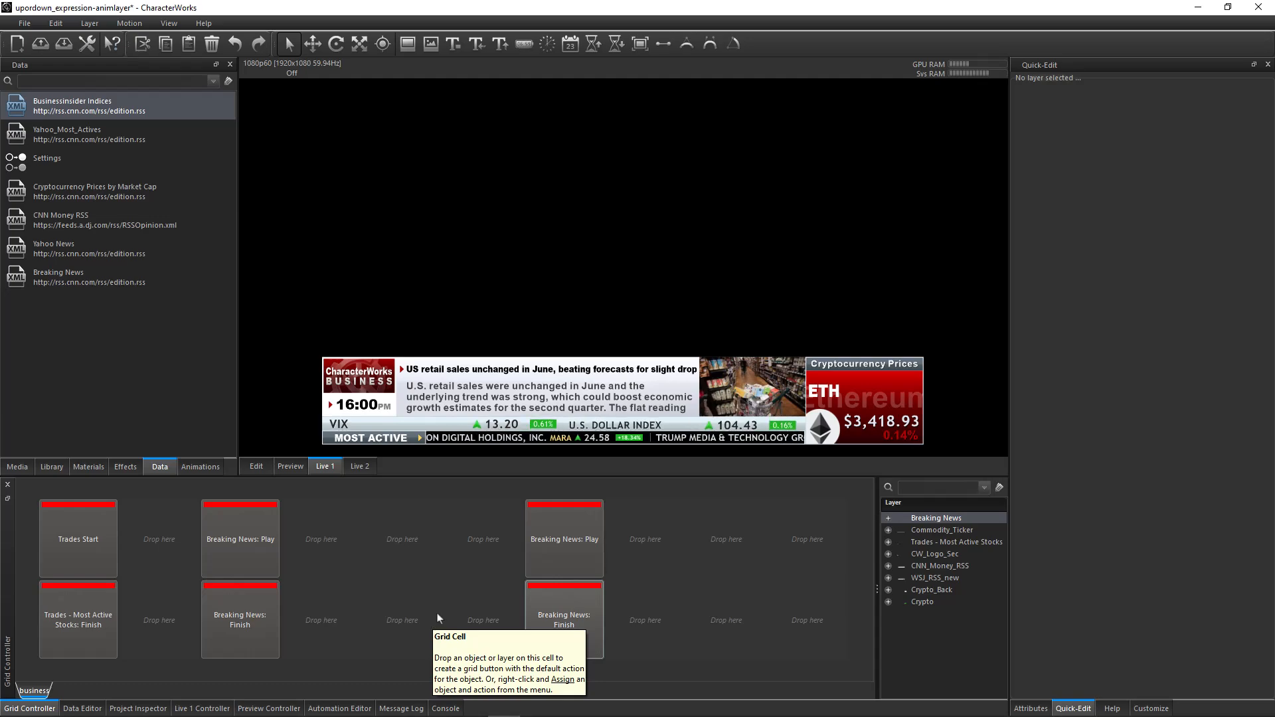
pyautogui.click(569, 557)
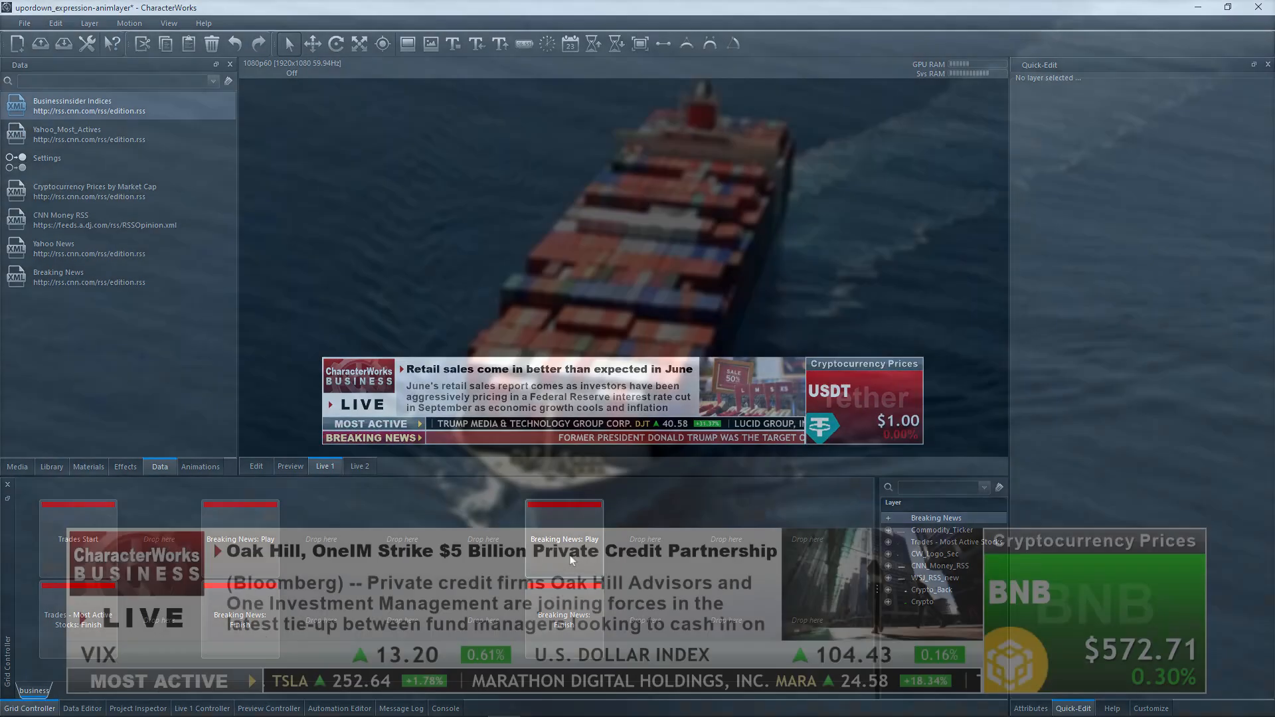